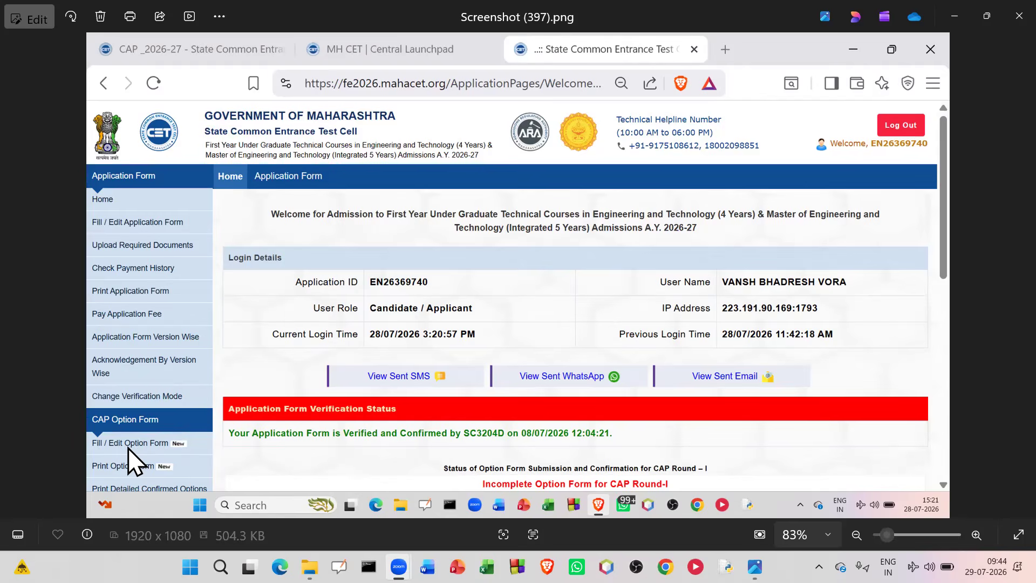
View the screenshots from the candidate home page through the option form's course and university lists to the TFWS status filter
{"action": "left_click", "coordinate": [248, 456]}
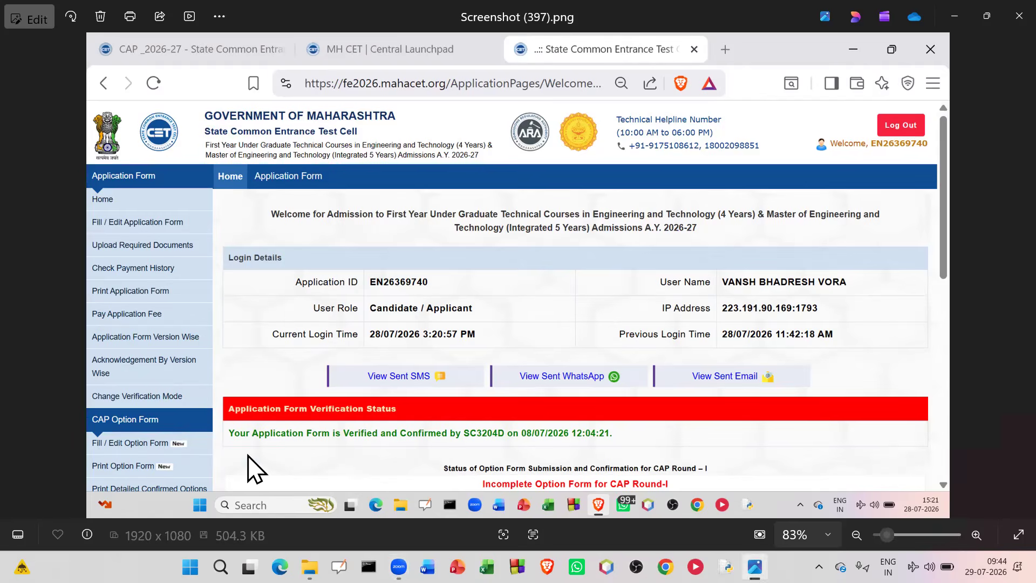
{"action": "key", "text": "Right"}
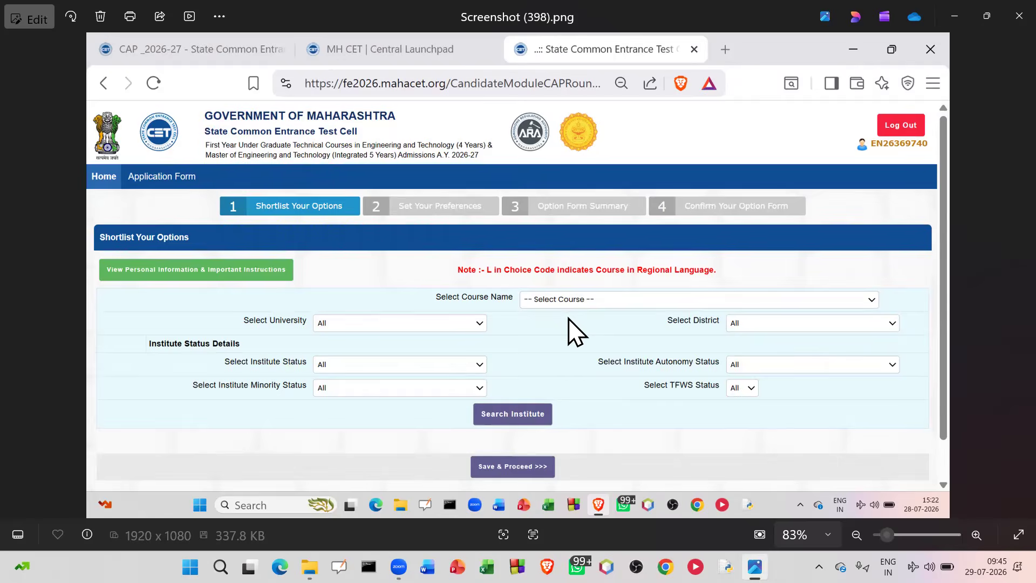
{"action": "key", "text": "Right"}
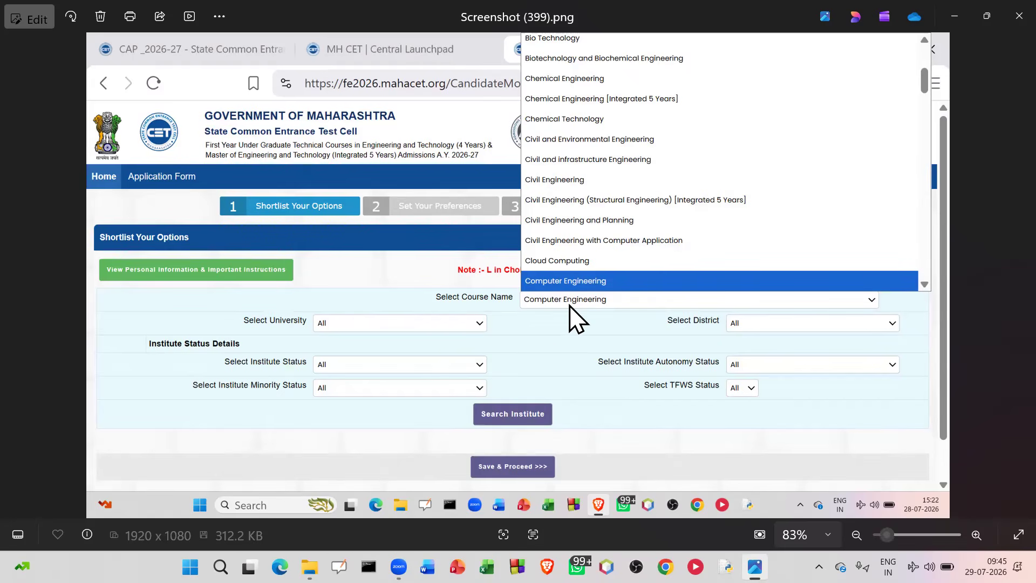
{"action": "key", "text": "Right"}
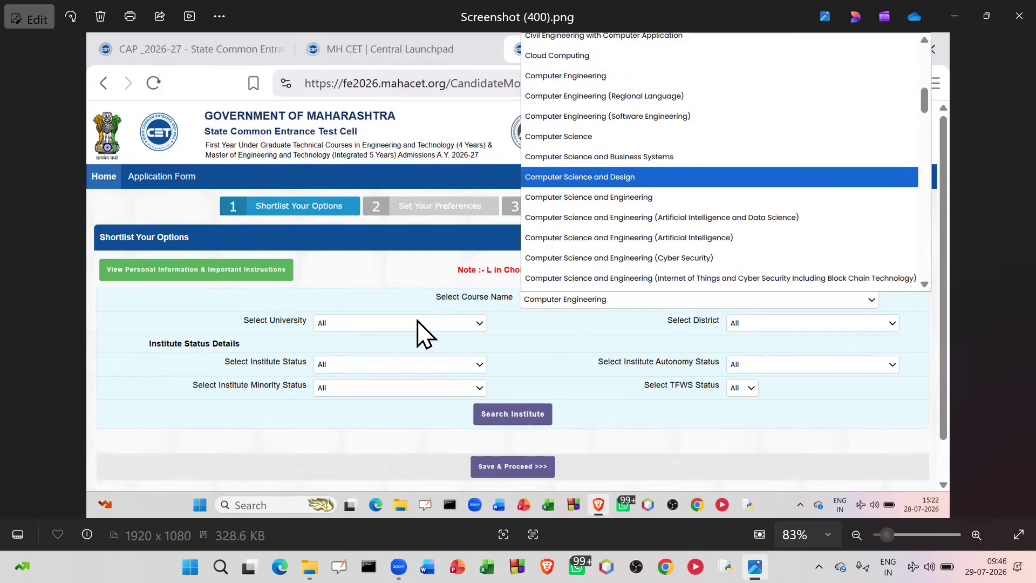
{"action": "key", "text": "Right"}
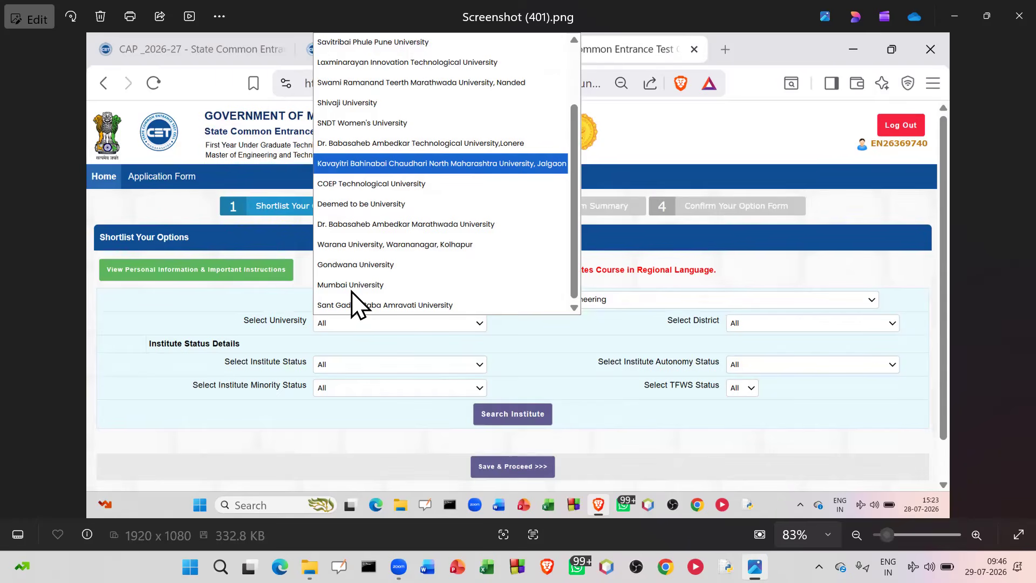
{"action": "key", "text": "Right"}
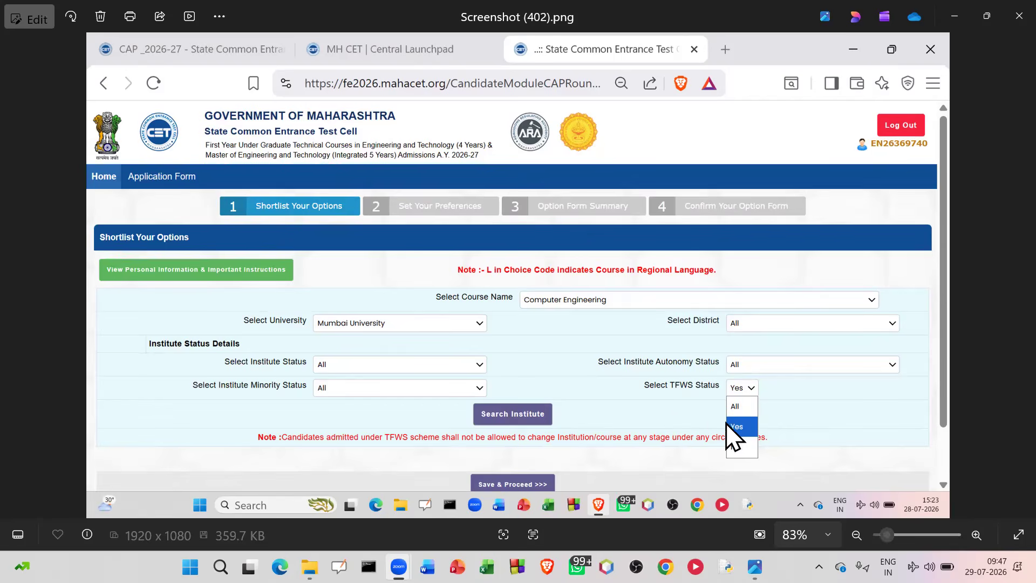
Examine the Computer Engineering search screenshots for Mumbai University with TFWS status Yes, from the filters through the institute list to the shortlisted options
{"action": "left_click", "coordinate": [799, 429]}
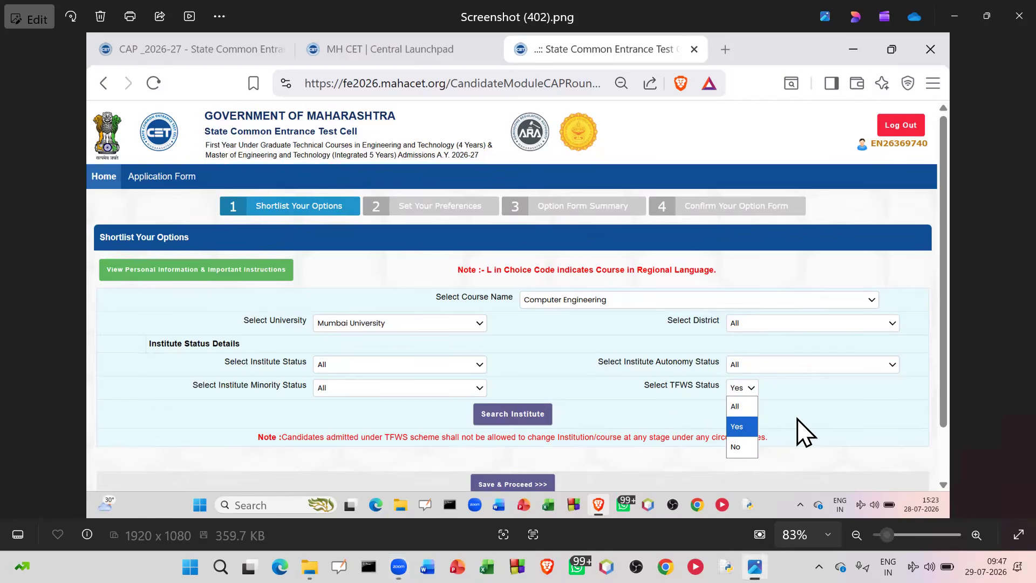
{"action": "key", "text": "Right"}
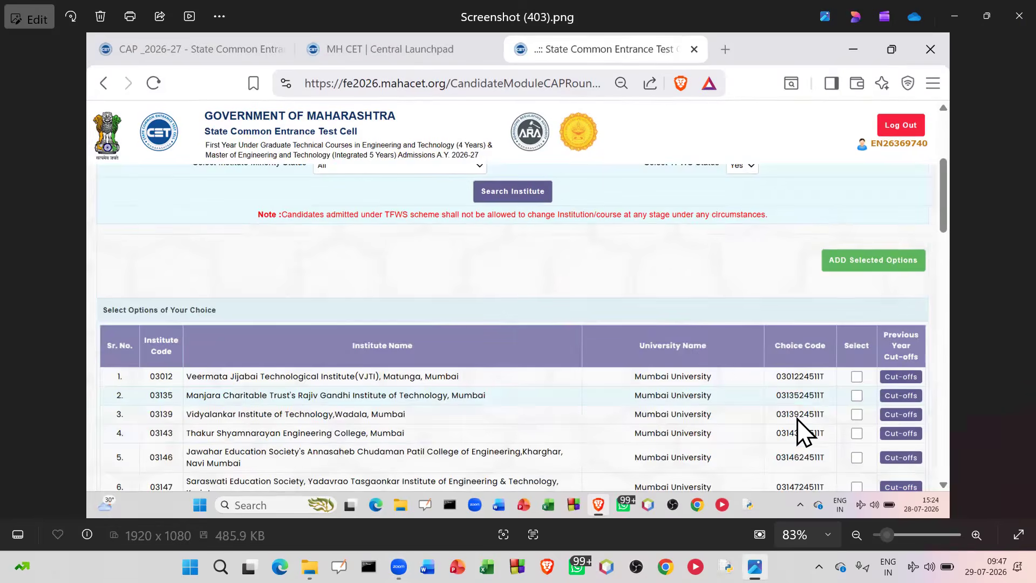
{"action": "key", "text": "Left"}
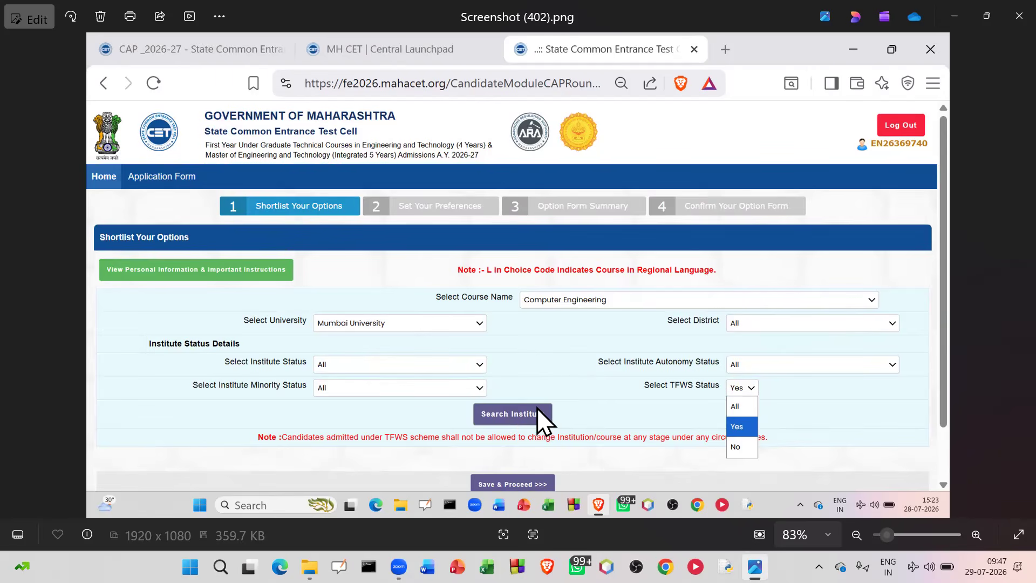
{"action": "key", "text": "Right"}
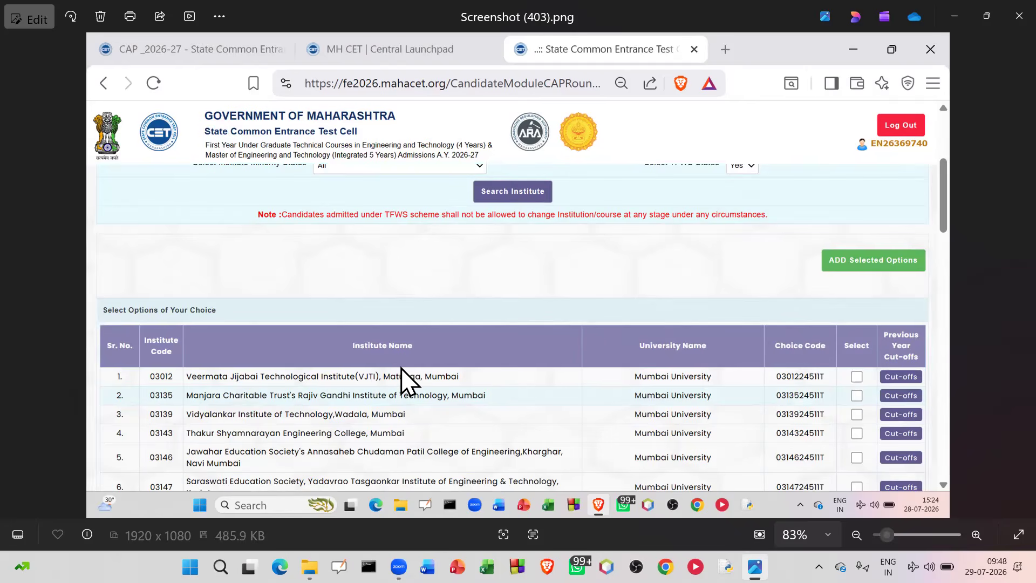
{"action": "key", "text": "Right"}
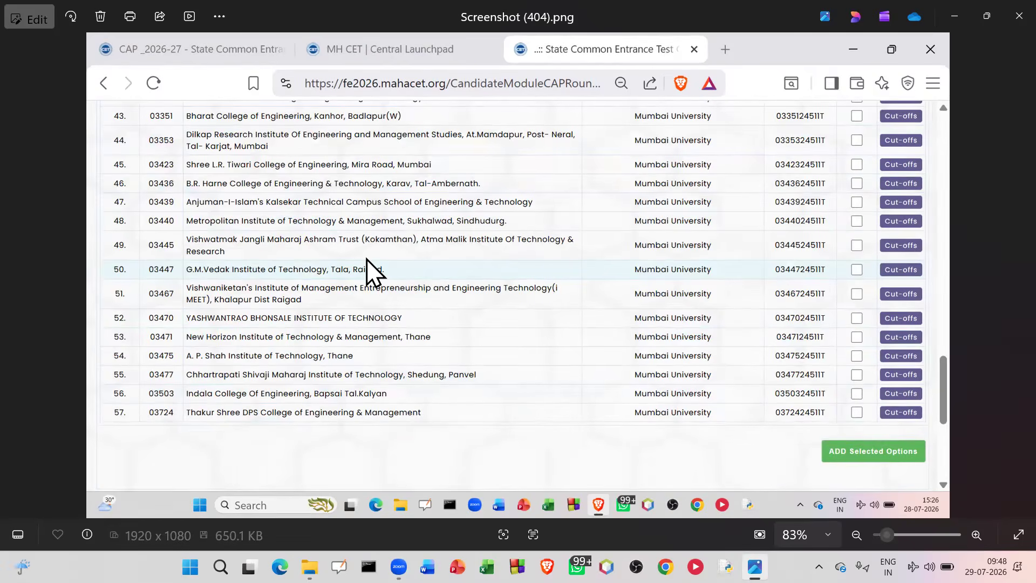
{"action": "key", "text": "Left"}
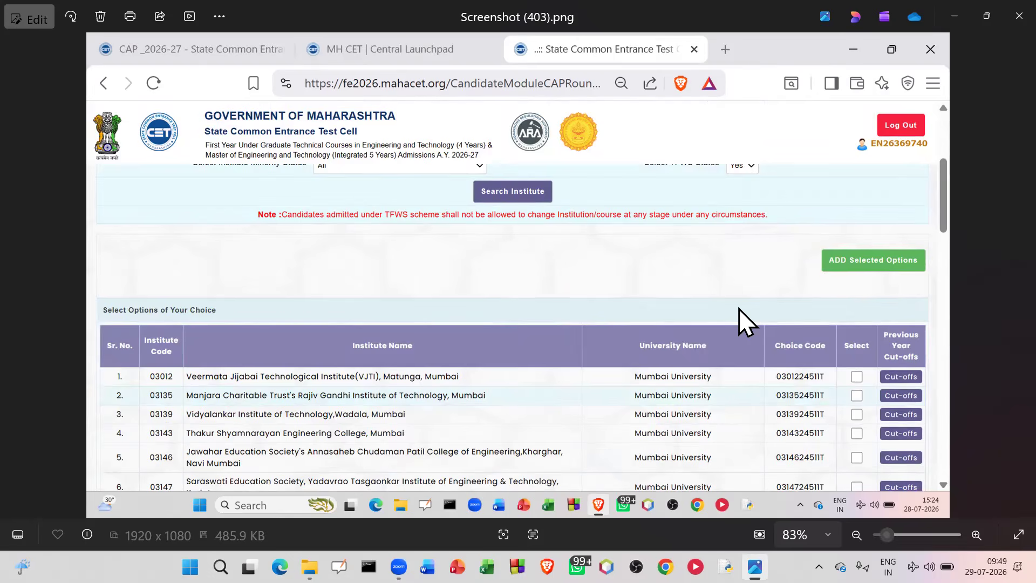
{"action": "key", "text": "Right"}
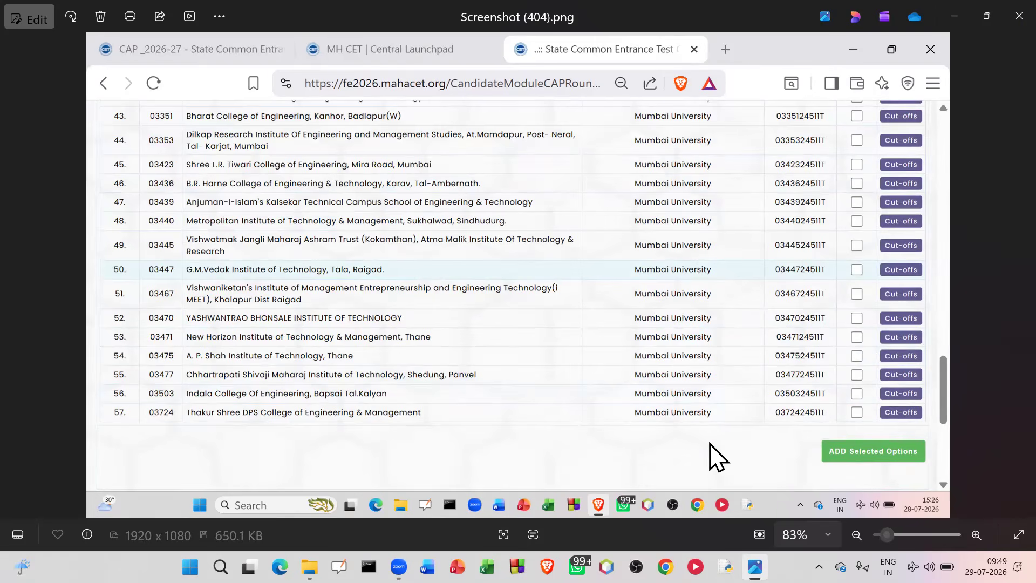
{"action": "key", "text": "Right"}
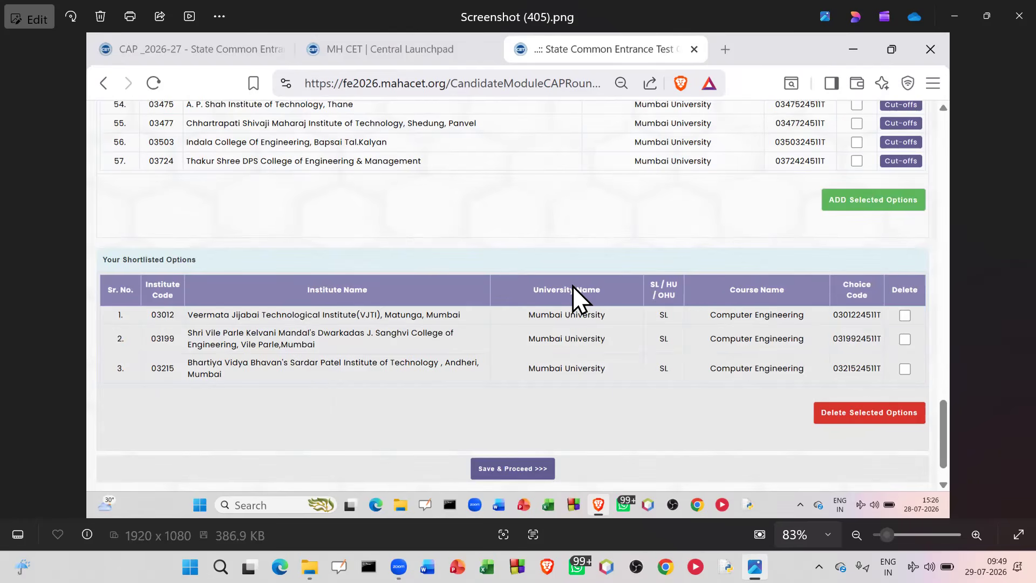
View the screenshots of the Information Technology course selection, its institute list and the extended shortlist
{"action": "key", "text": "Right"}
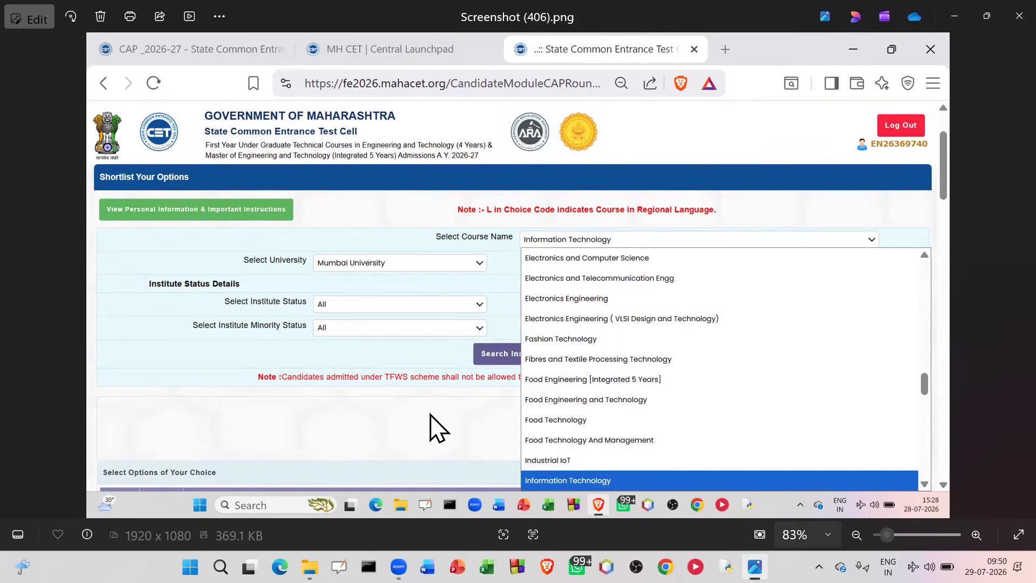
{"action": "key", "text": "Right"}
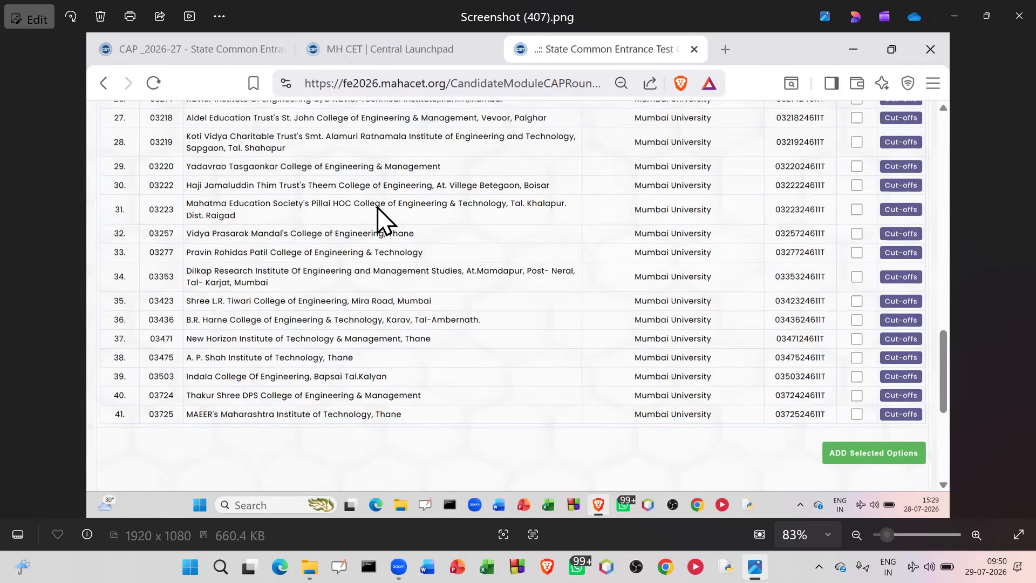
{"action": "key", "text": "Right"}
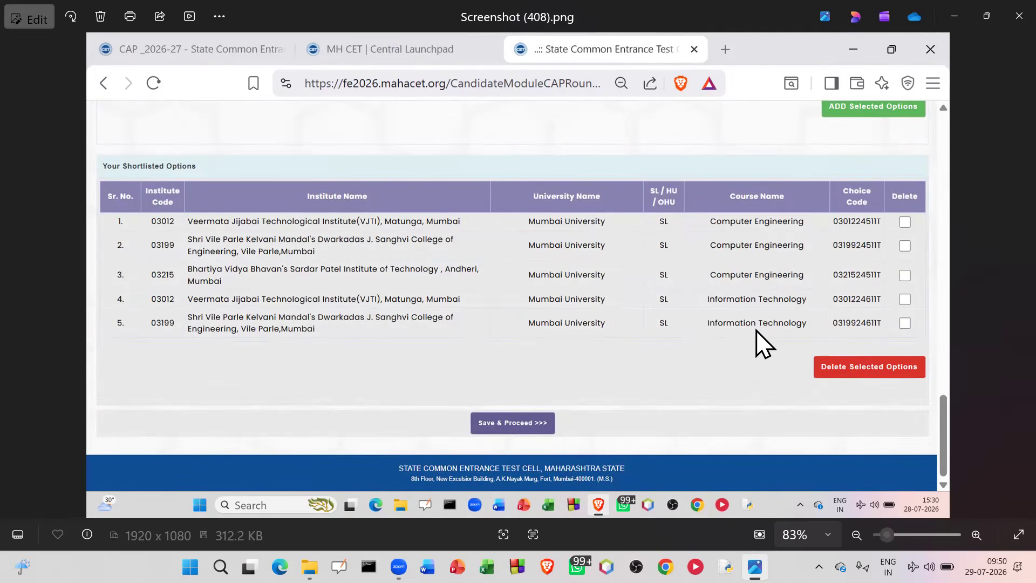
Compare the screenshots selecting Computer Science and Engineering, its Data Science variant, and Artificial Intelligence and Data Science as the course
{"action": "key", "text": "Right"}
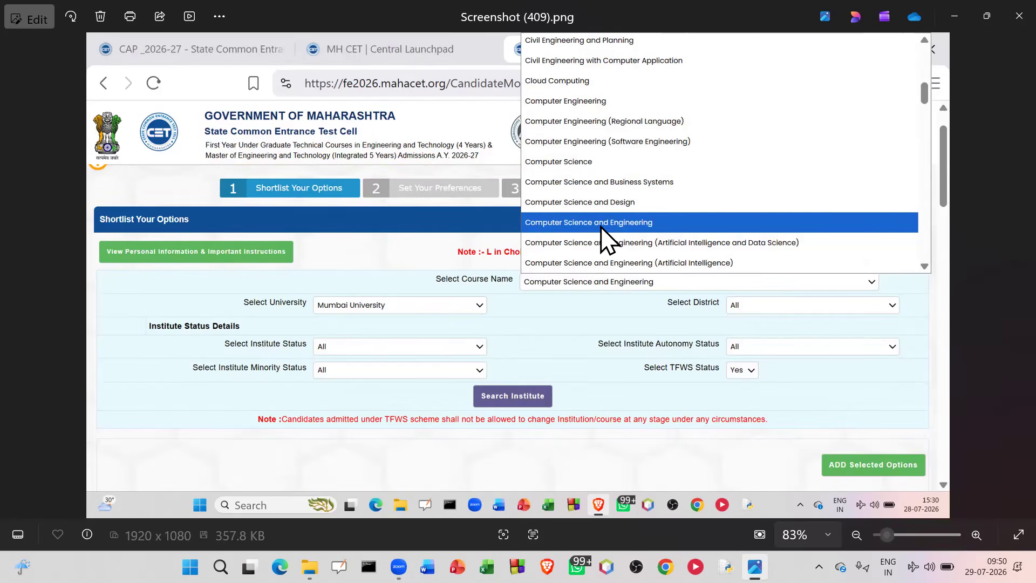
{"action": "key", "text": "Right"}
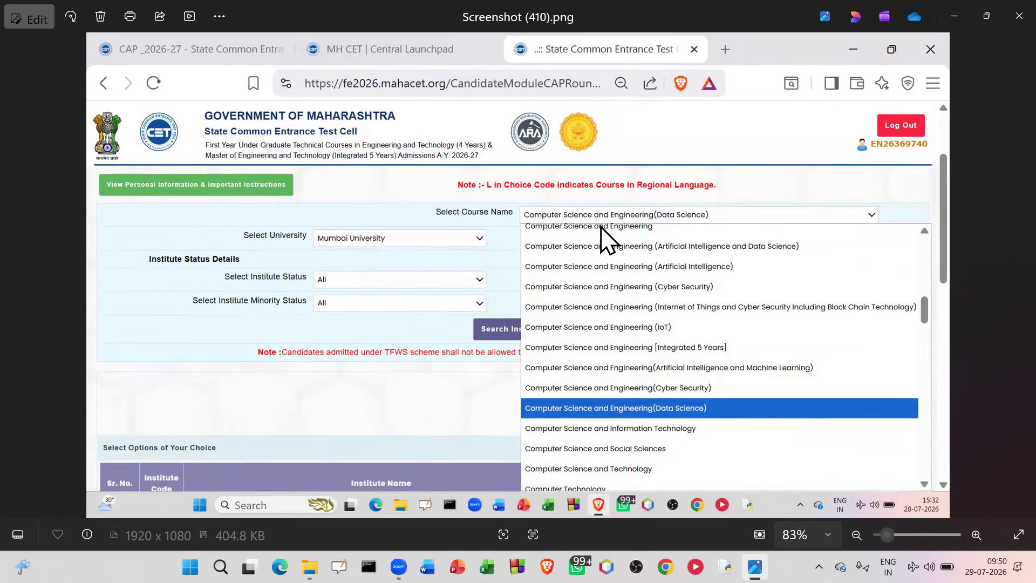
{"action": "key", "text": "Left"}
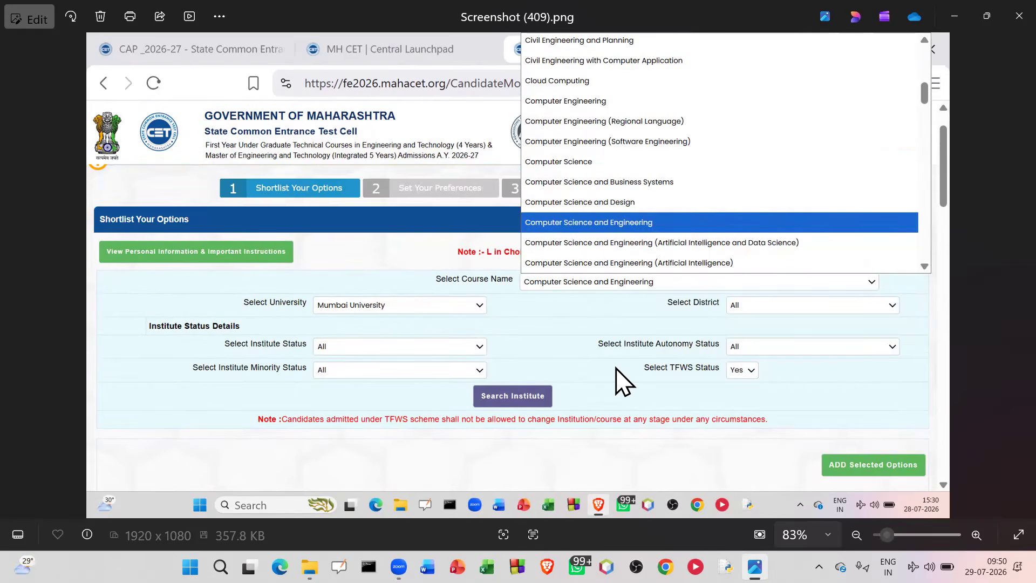
{"action": "key", "text": "Right"}
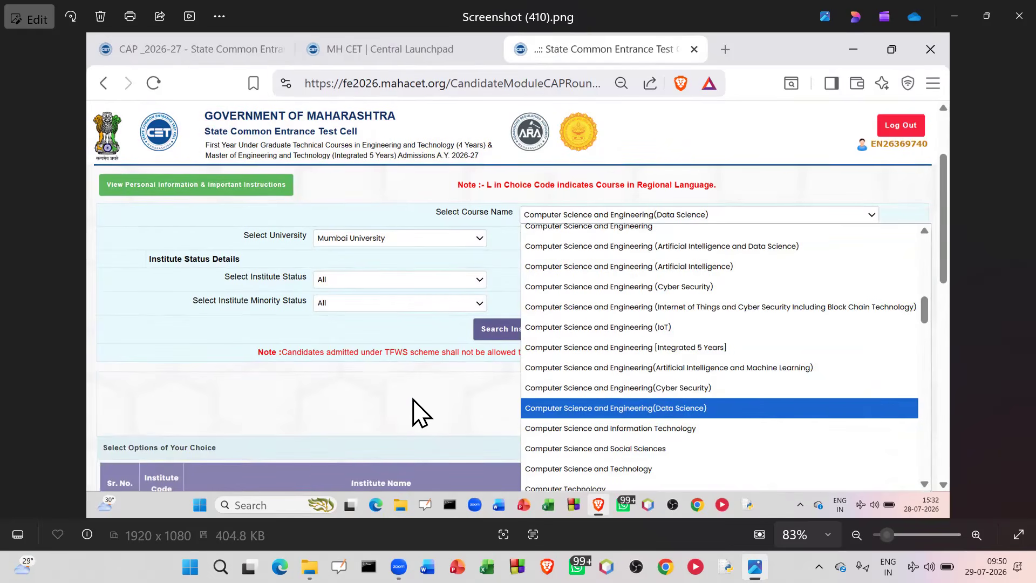
{"action": "key", "text": "Right"}
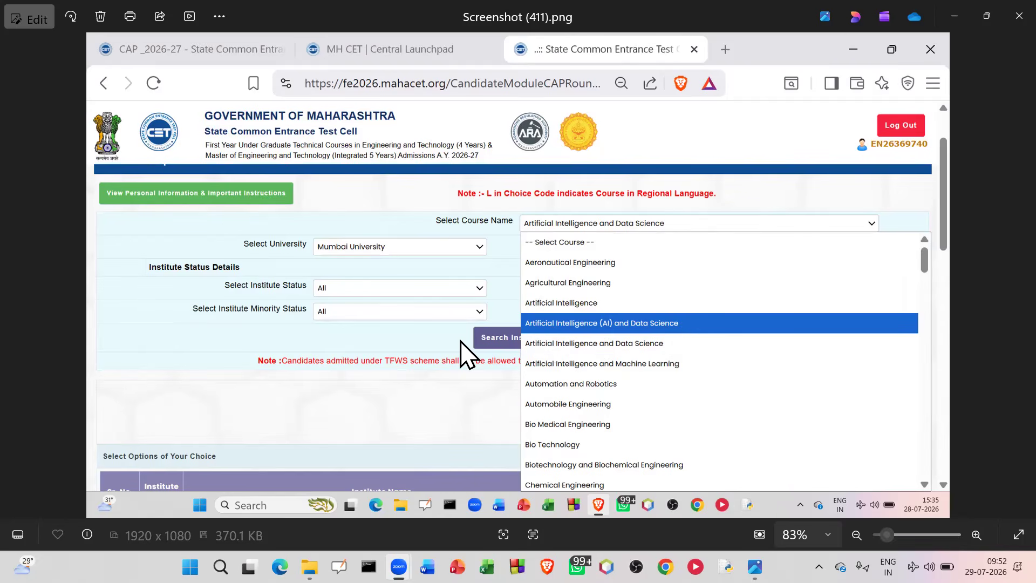
Examine the Computer Science and Engineering search with TFWS status No, its ticked institute, and the full shortlist through Screenshot (415).png
{"action": "key", "text": "Right"}
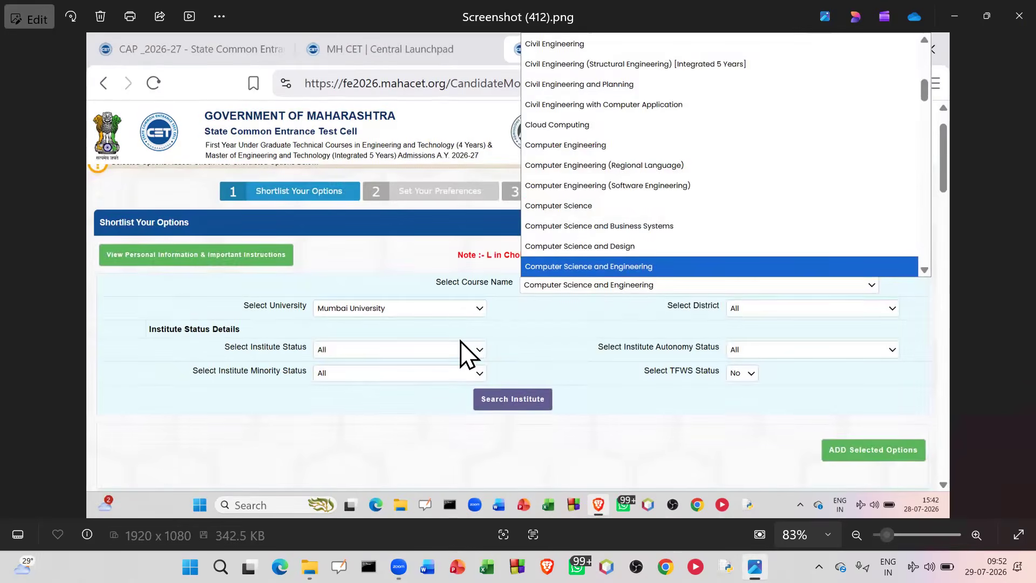
{"action": "key", "text": "Left"}
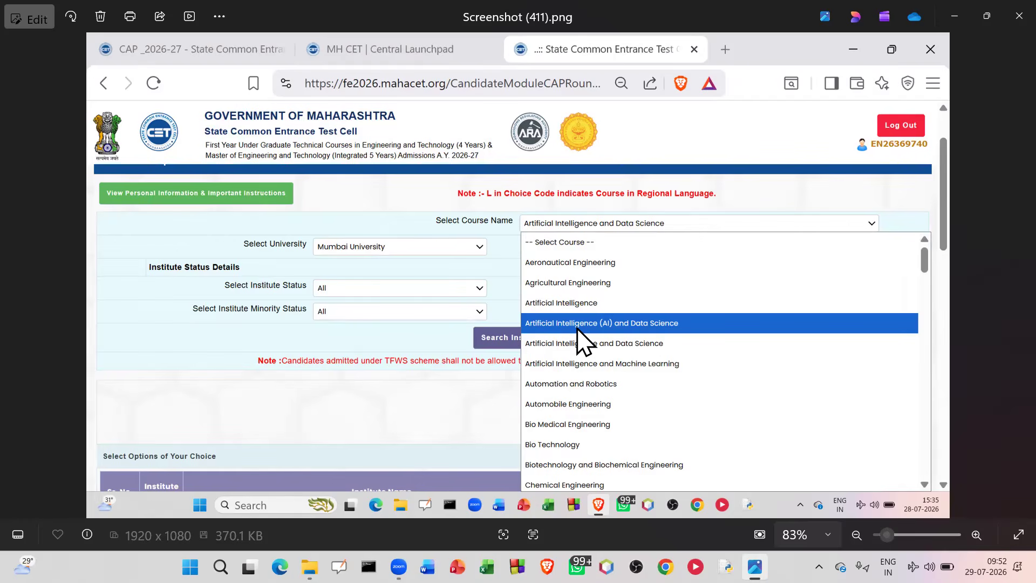
{"action": "key", "text": "Right"}
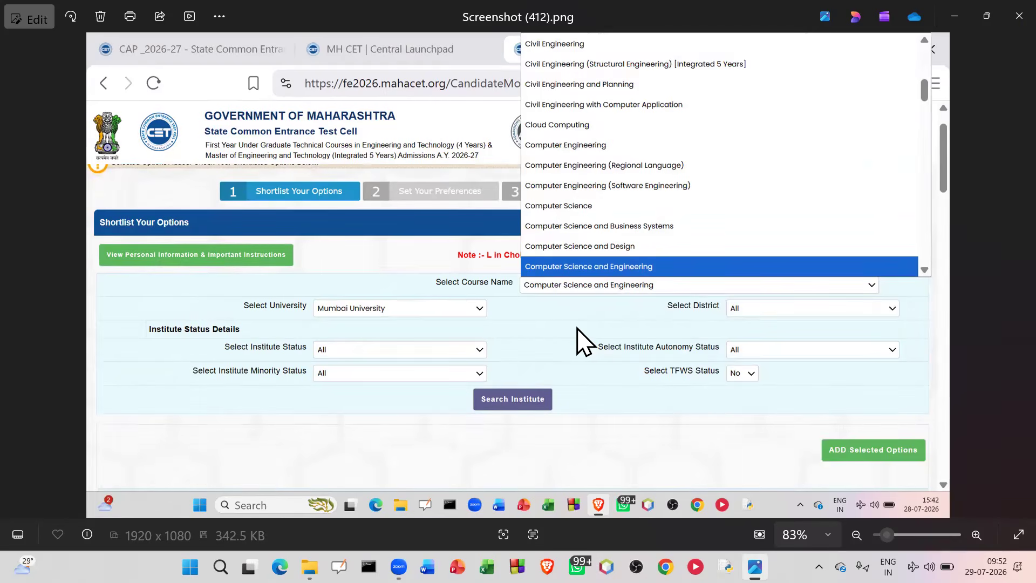
{"action": "key", "text": "Right"}
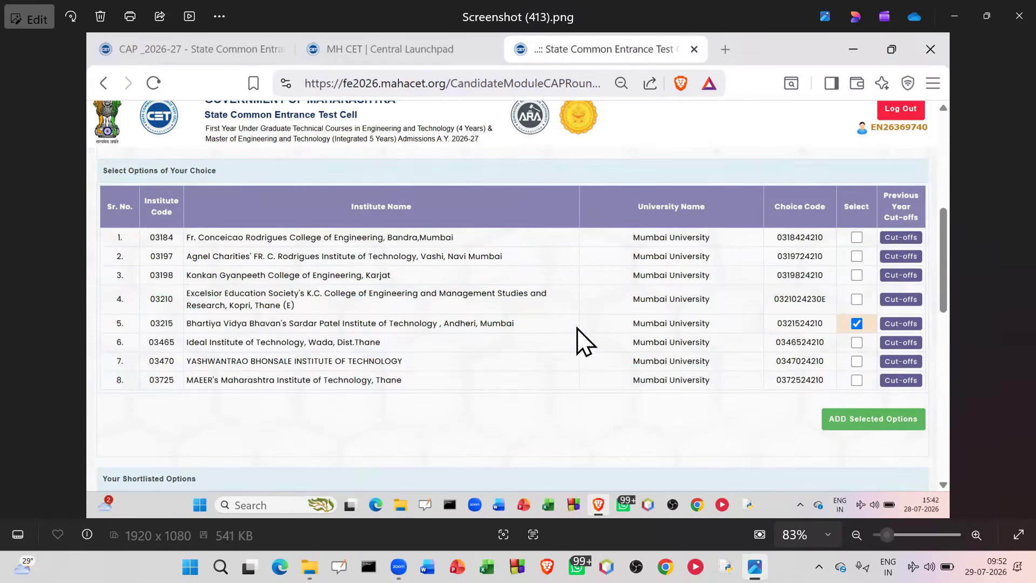
{"action": "key", "text": "Right"}
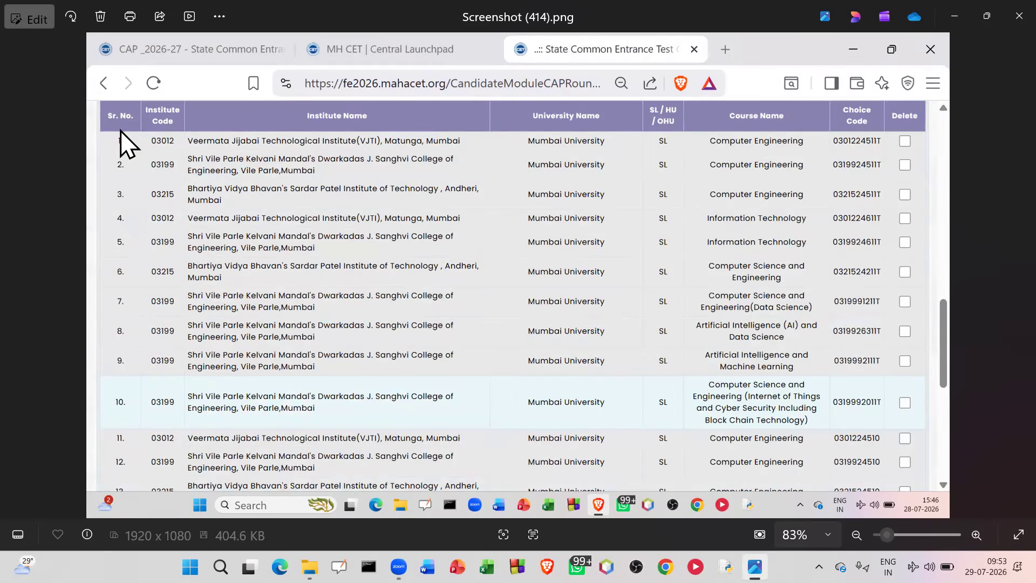
{"action": "key", "text": "Right"}
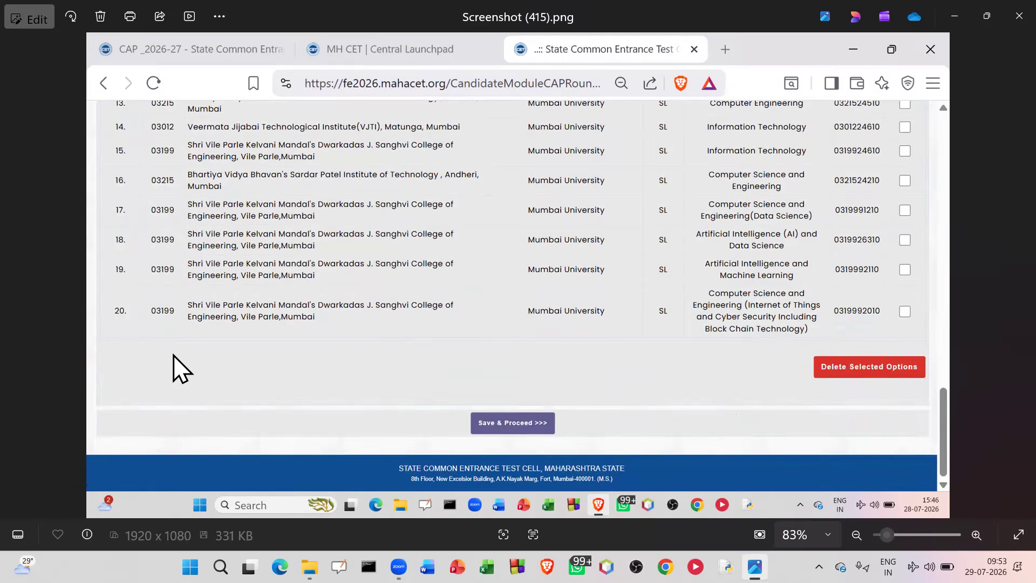
Go back through the screenshots to the Computer Engineering filter page in Screenshot (402).png to review the Shortlist Your Options stage
{"action": "key", "text": "Left"}
{"action": "key", "text": "Left"}
{"action": "key", "text": "Left"}
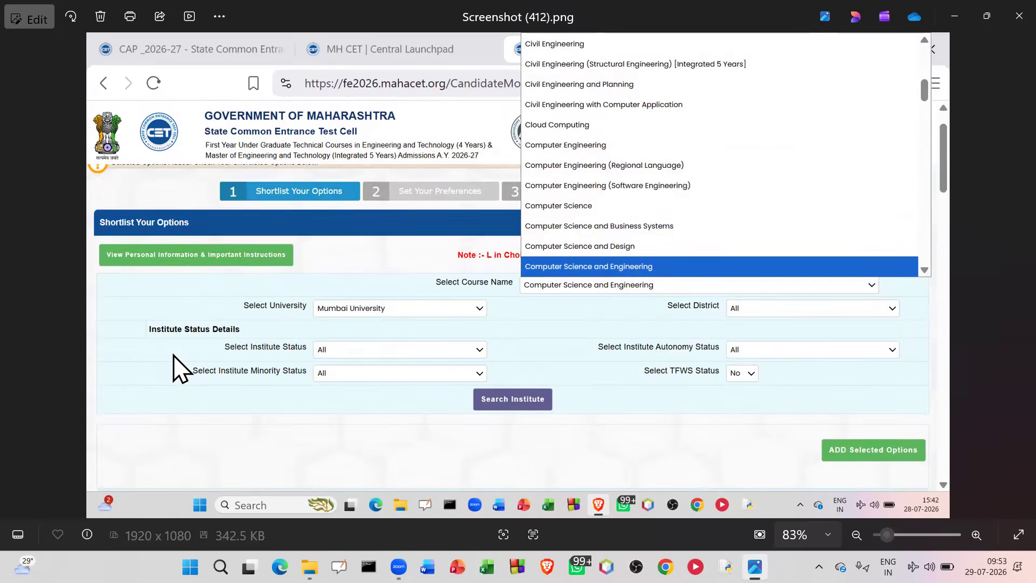
{"action": "key", "text": "Left"}
{"action": "key", "text": "Left"}
{"action": "key", "text": "Left"}
{"action": "key", "text": "Left"}
{"action": "key", "text": "Left"}
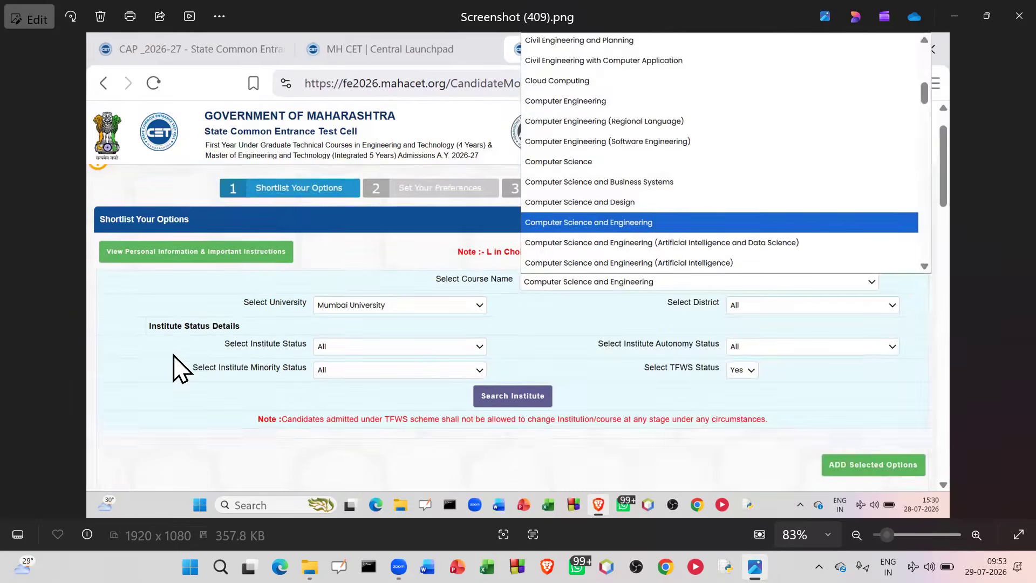
{"action": "key", "text": "Left"}
{"action": "key", "text": "Left"}
{"action": "key", "text": "Left"}
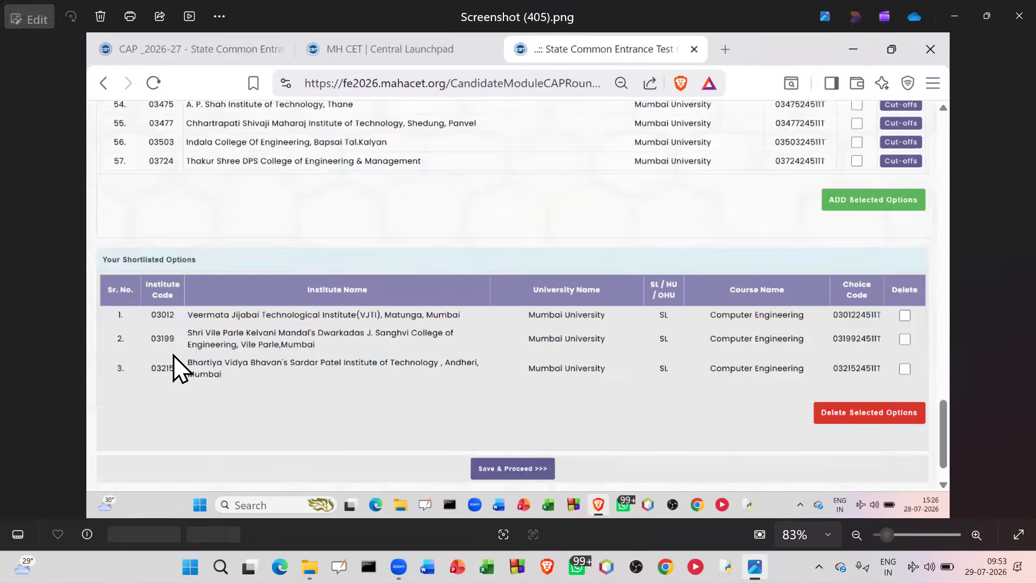
{"action": "key", "text": "Left"}
{"action": "key", "text": "Left"}
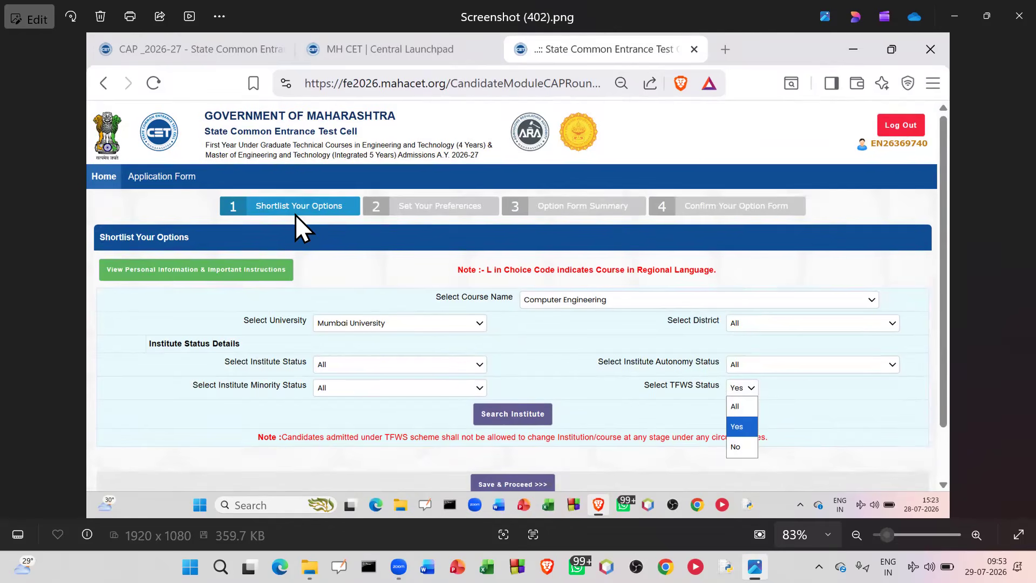
Go forward through the TFWS shortlisting screenshots from the Computer Engineering institute list to the Data Science course selection in Screenshot (410).png
{"action": "key", "text": "Right"}
{"action": "key", "text": "Right"}
{"action": "key", "text": "Right"}
{"action": "key", "text": "Right"}
{"action": "key", "text": "Right"}
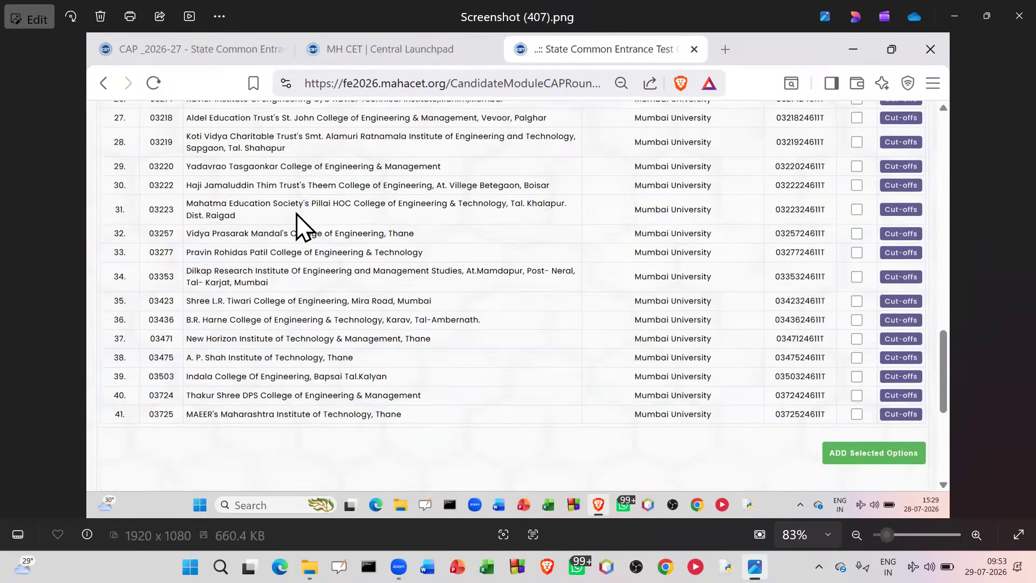
{"action": "key", "text": "Right"}
{"action": "key", "text": "Right"}
{"action": "key", "text": "Right"}
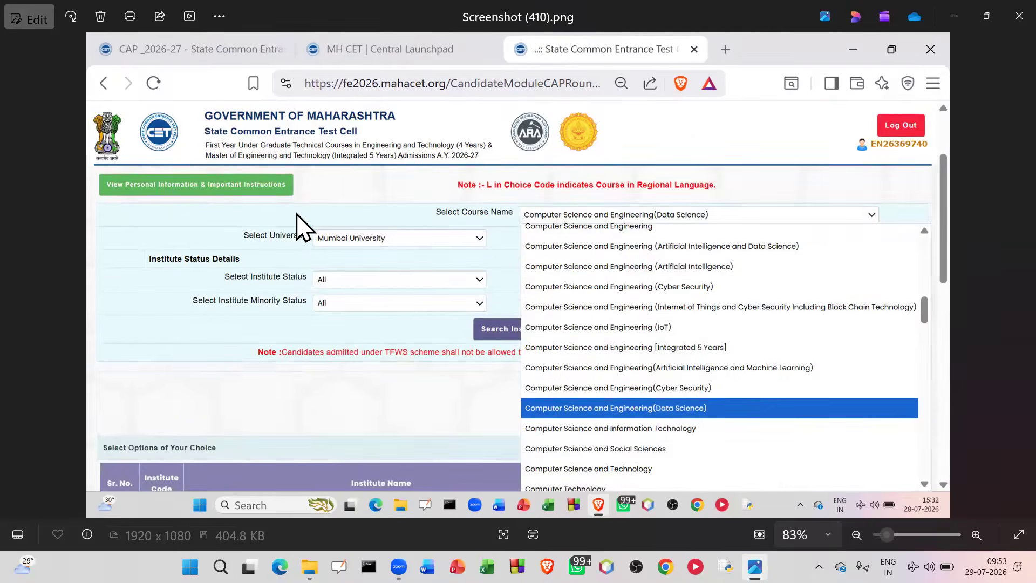
View the remaining shortlisting screenshots, including the ticked Computer Science and Engineering institute, through the end of the shortlist in Screenshot (415).png
{"action": "key", "text": "Right"}
{"action": "key", "text": "Right"}
{"action": "key", "text": "Right"}
{"action": "key", "text": "Right"}
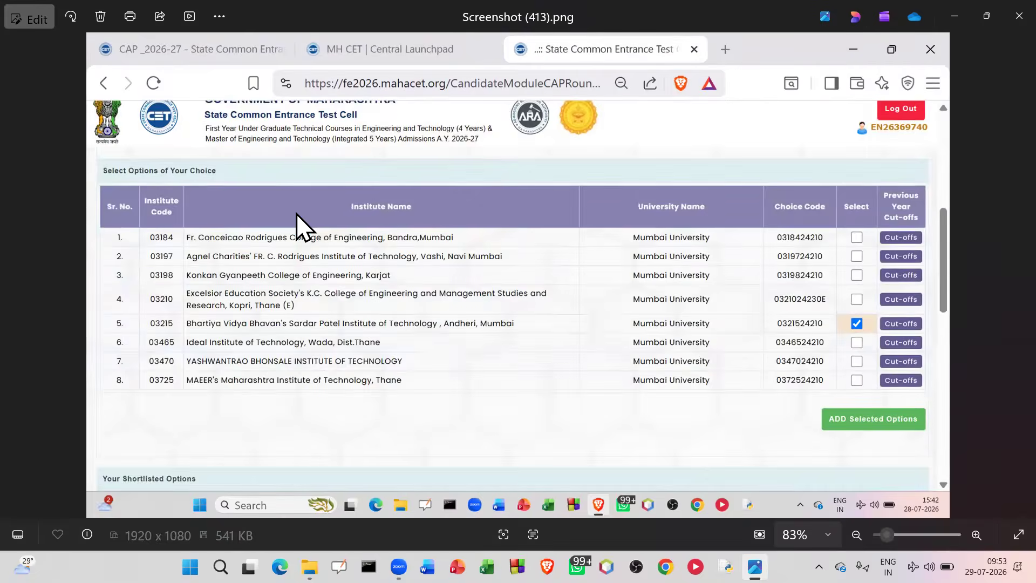
{"action": "key", "text": "Right"}
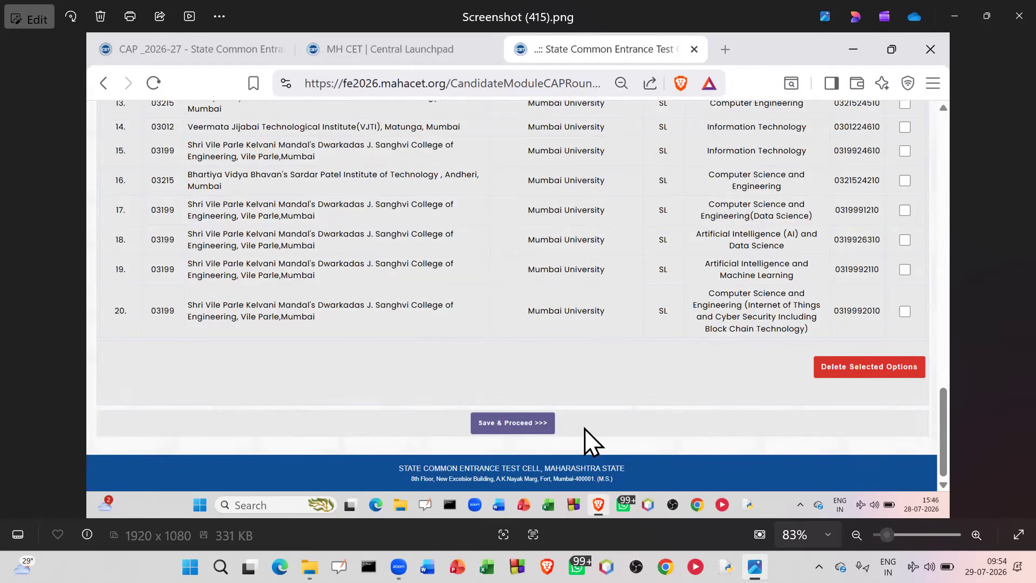
Examine the Set Preferences screenshots, from the unticked list to the fully numbered one, and return to the partly numbered list in Screenshot (417).png
{"action": "key", "text": "Right"}
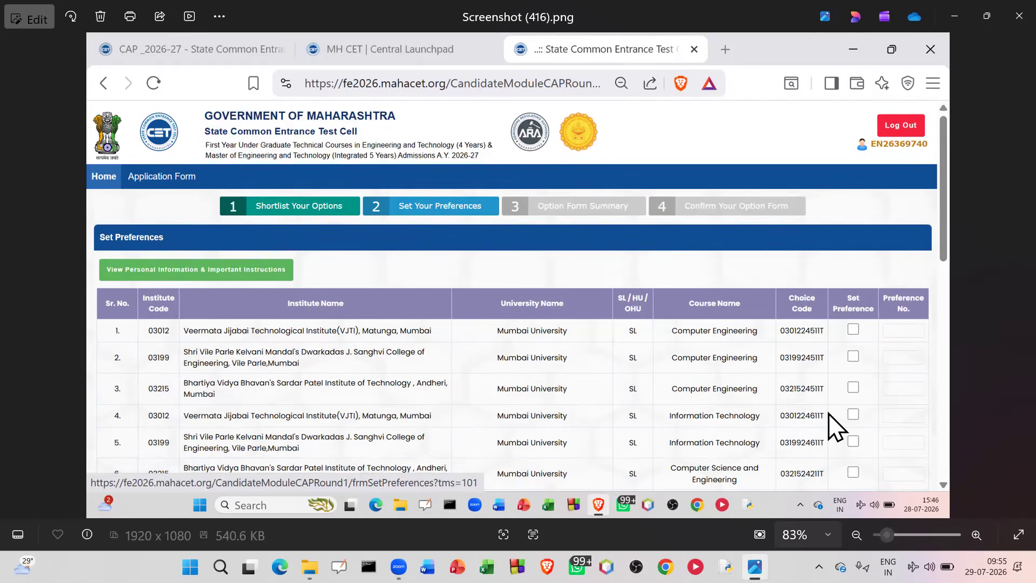
{"action": "key", "text": "Right"}
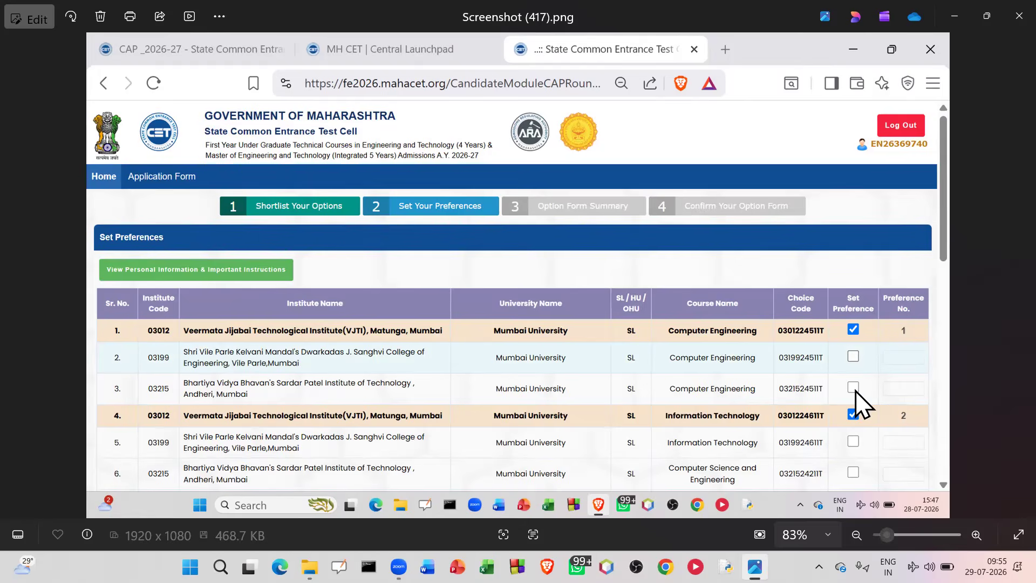
{"action": "key", "text": "Right"}
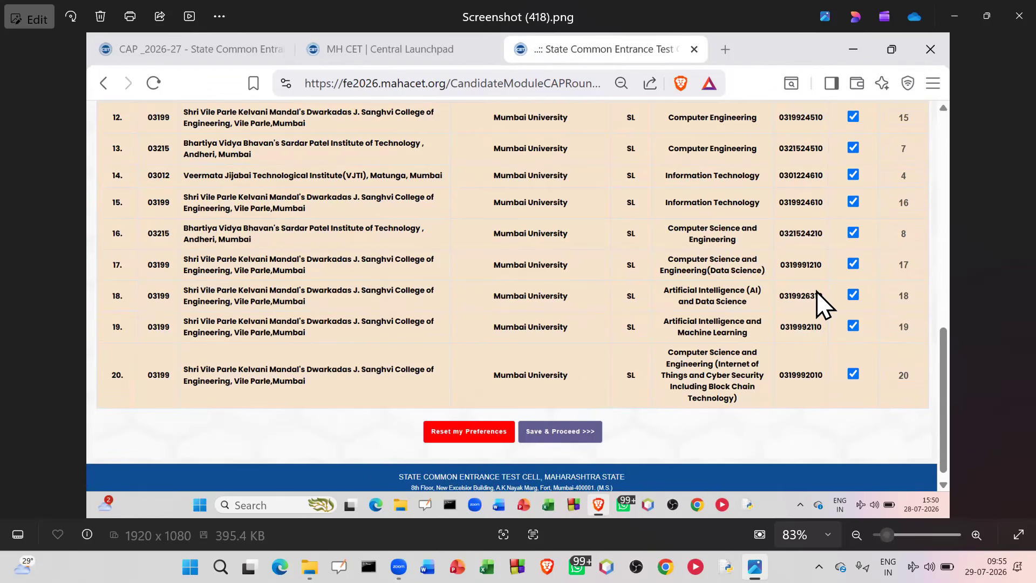
{"action": "key", "text": "Left"}
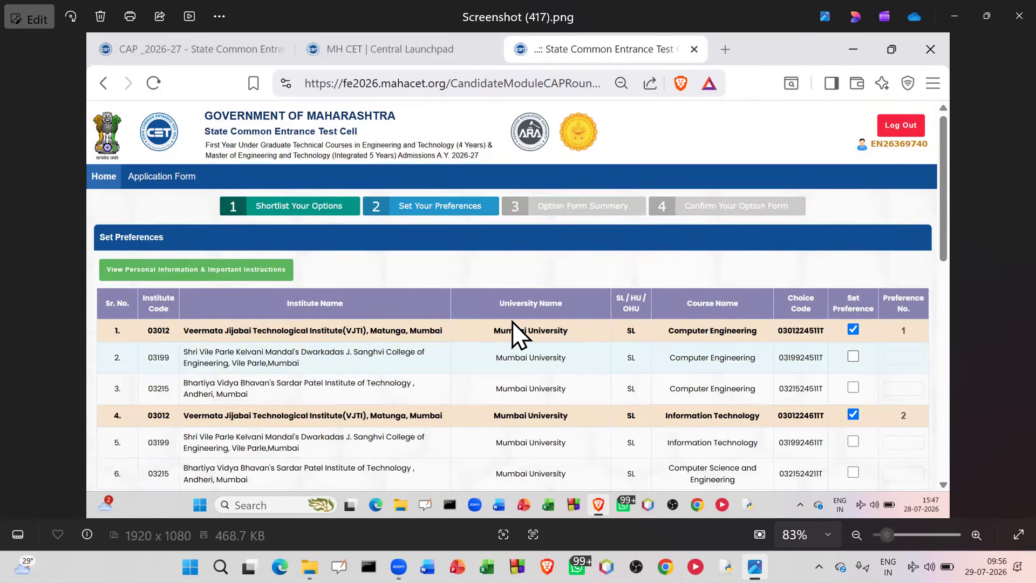
Go back to compare the Computer Science and Engineering search with TFWS status Yes in Screenshot (409).png and No in Screenshot (412).png
{"action": "key", "text": "Left"}
{"action": "key", "text": "Left"}
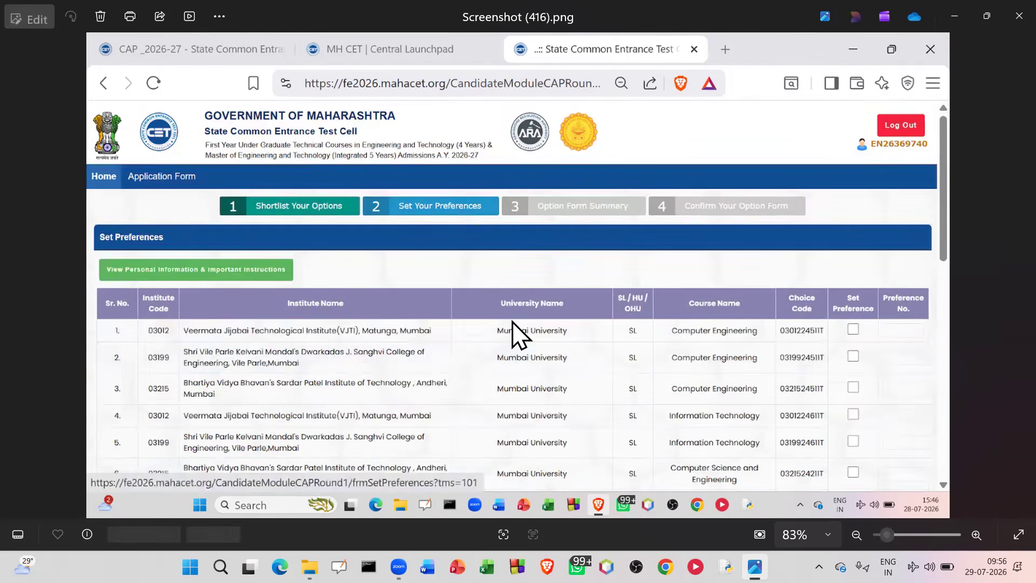
{"action": "key", "text": "Left"}
{"action": "key", "text": "Left"}
{"action": "key", "text": "Left"}
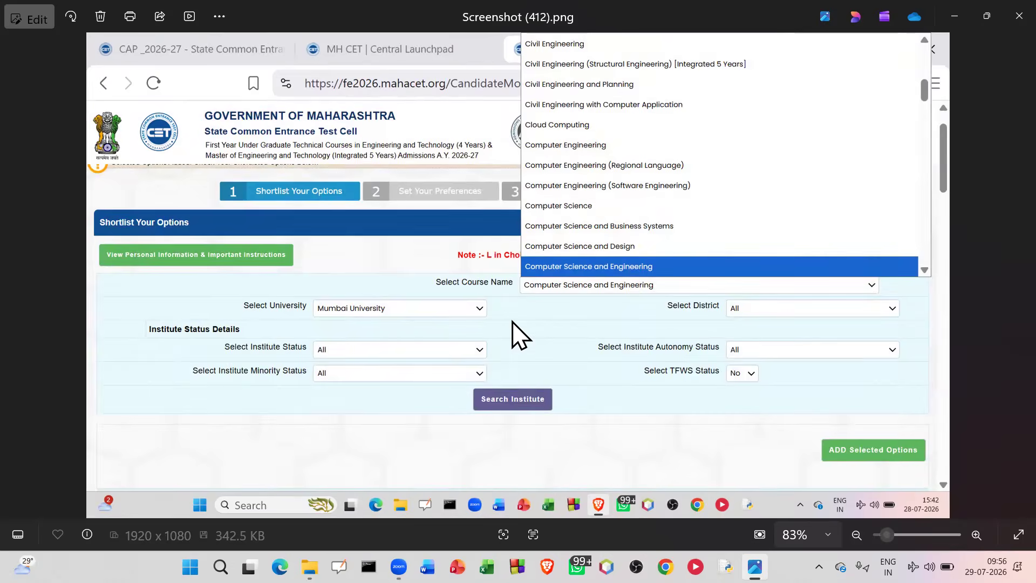
{"action": "key", "text": "Left"}
{"action": "key", "text": "Left"}
{"action": "key", "text": "Left"}
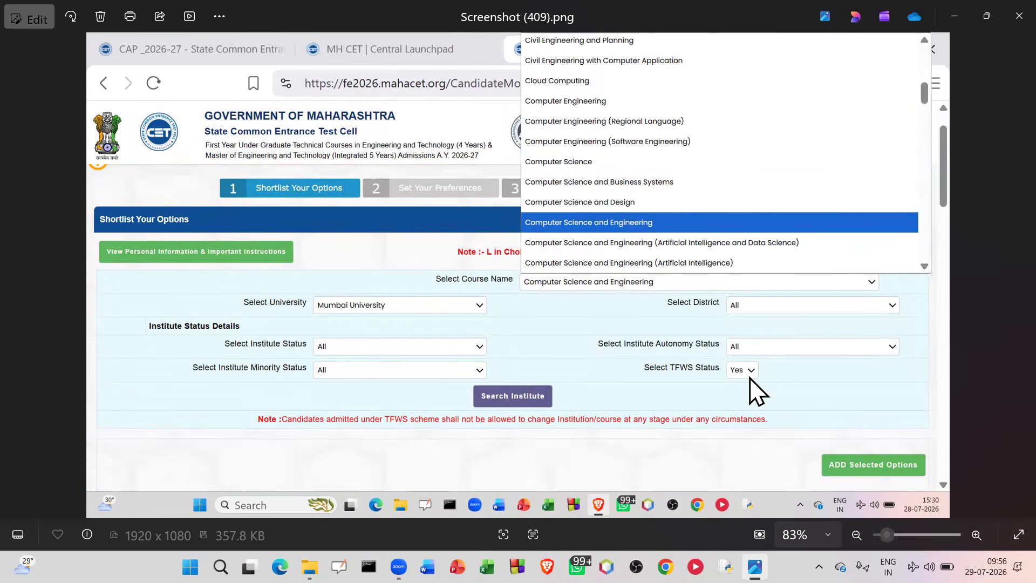
{"action": "key", "text": "Right"}
{"action": "key", "text": "Right"}
{"action": "key", "text": "Right"}
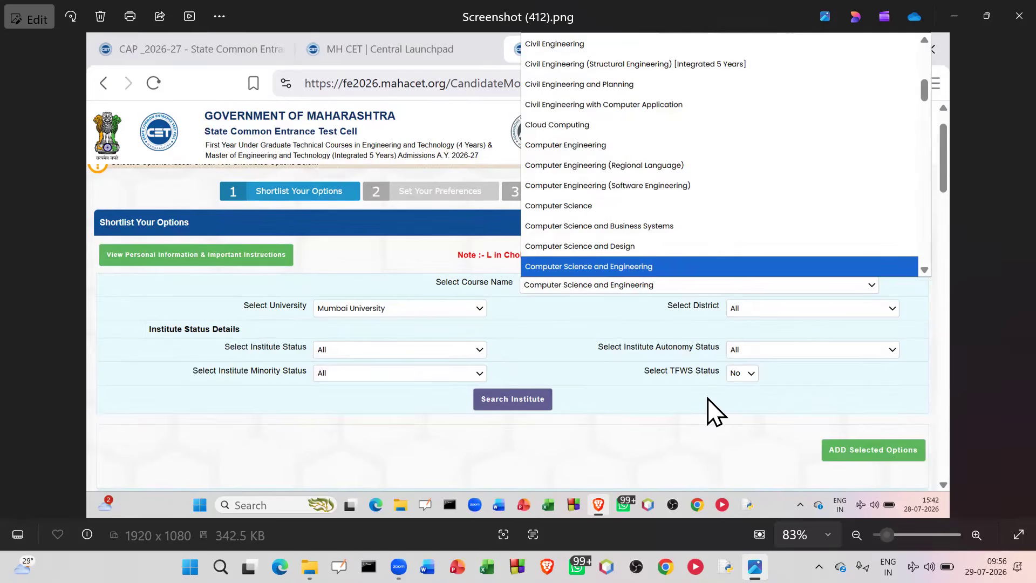
Review the full list of shortlisted options together with the Computer Science and Engineering search and its ticked institute in Screenshot (413).png
{"action": "key", "text": "Right"}
{"action": "key", "text": "Right"}
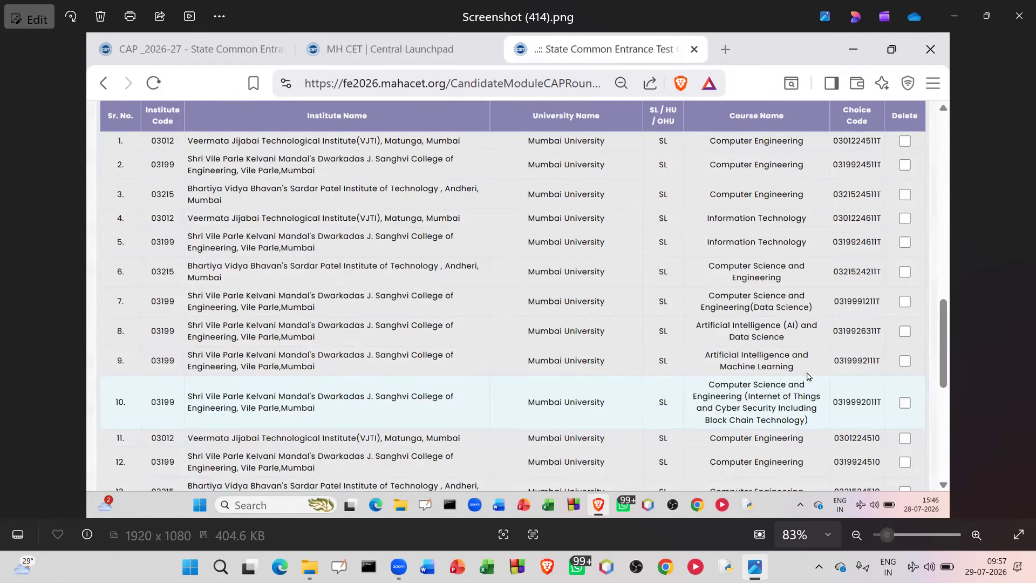
{"action": "key", "text": "Right"}
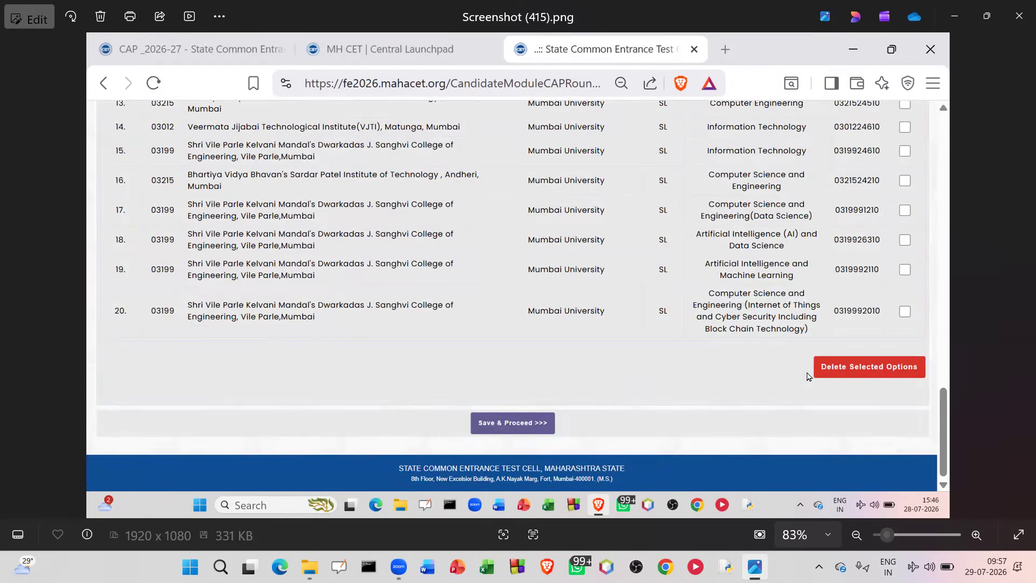
{"action": "key", "text": "Left"}
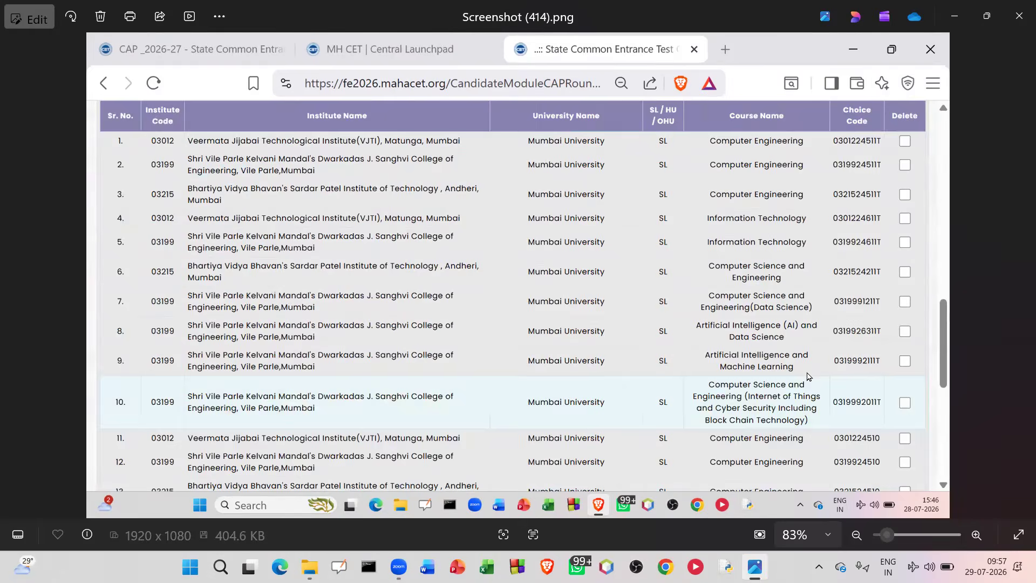
{"action": "key", "text": "Left"}
{"action": "key", "text": "Left"}
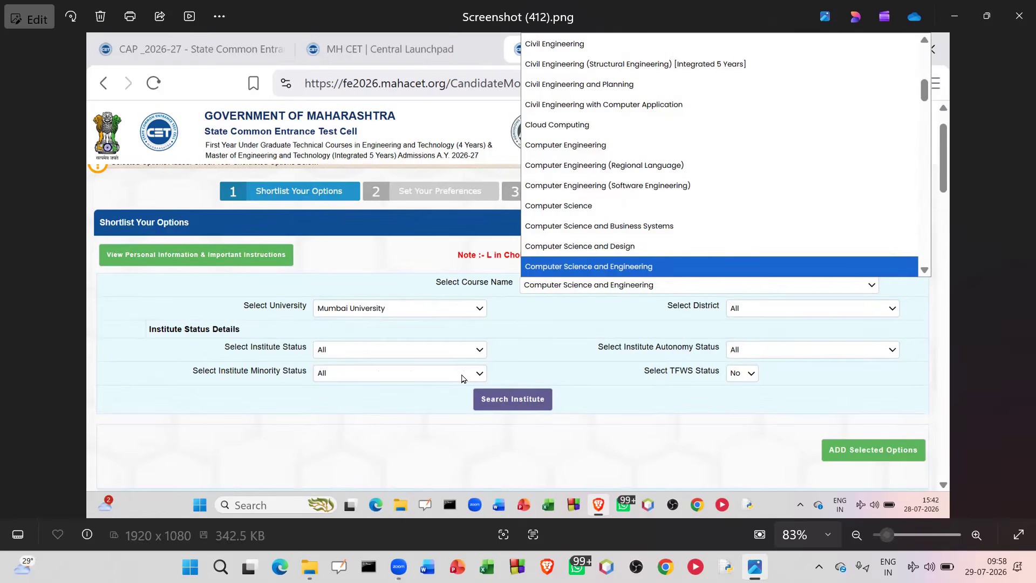
{"action": "key", "text": "Right"}
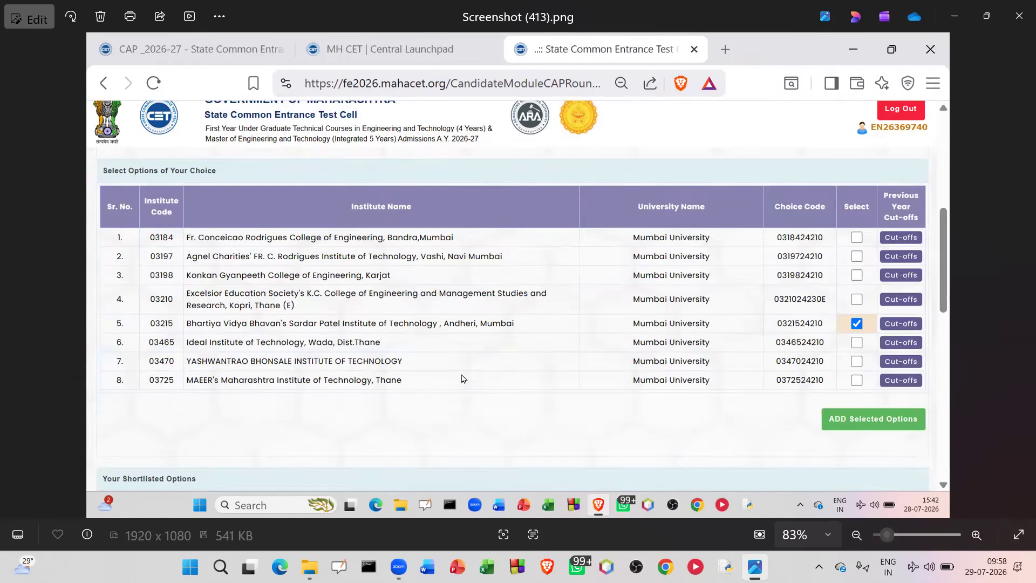
{"action": "key", "text": "Right"}
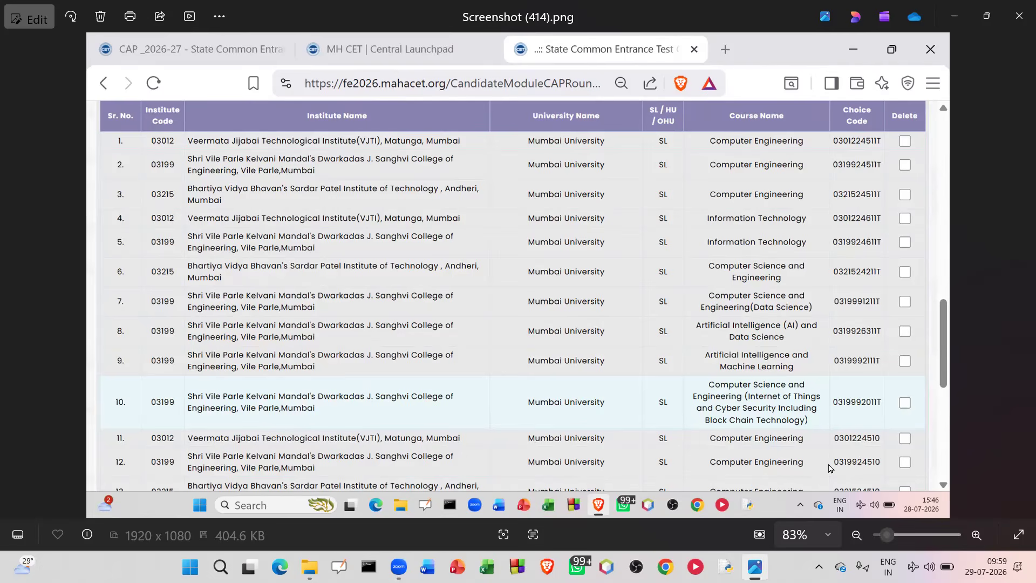
Return to the Set Preferences stage and view the completed preference numbers in Screenshot (418).png
{"action": "key", "text": "Right"}
{"action": "key", "text": "Right"}
{"action": "key", "text": "Right"}
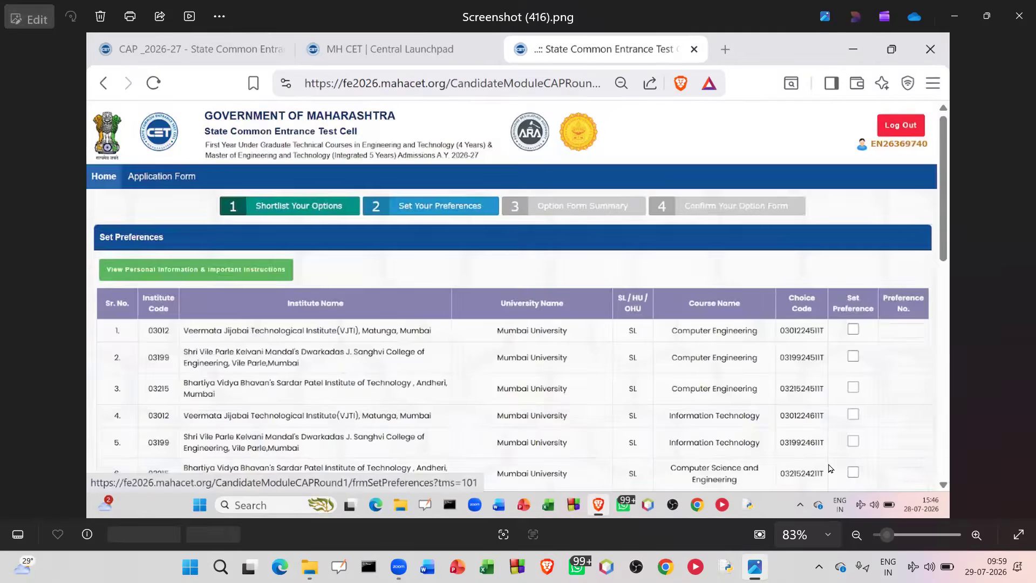
{"action": "key", "text": "Right"}
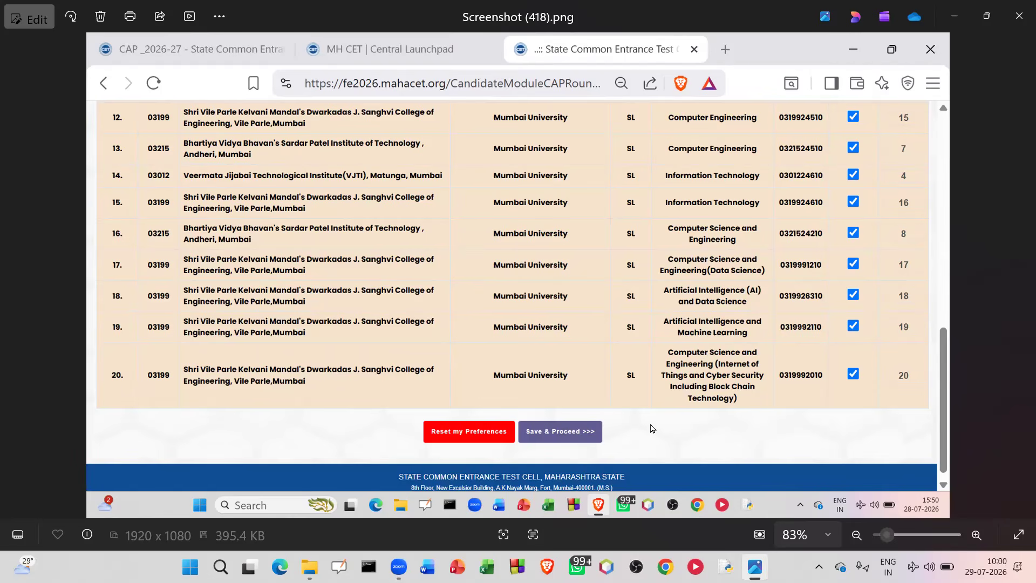
Compare the Option Form Summary in Screenshot (419).png with the list of choice codes by preference number in Screenshot (420).png
{"action": "key", "text": "Right"}
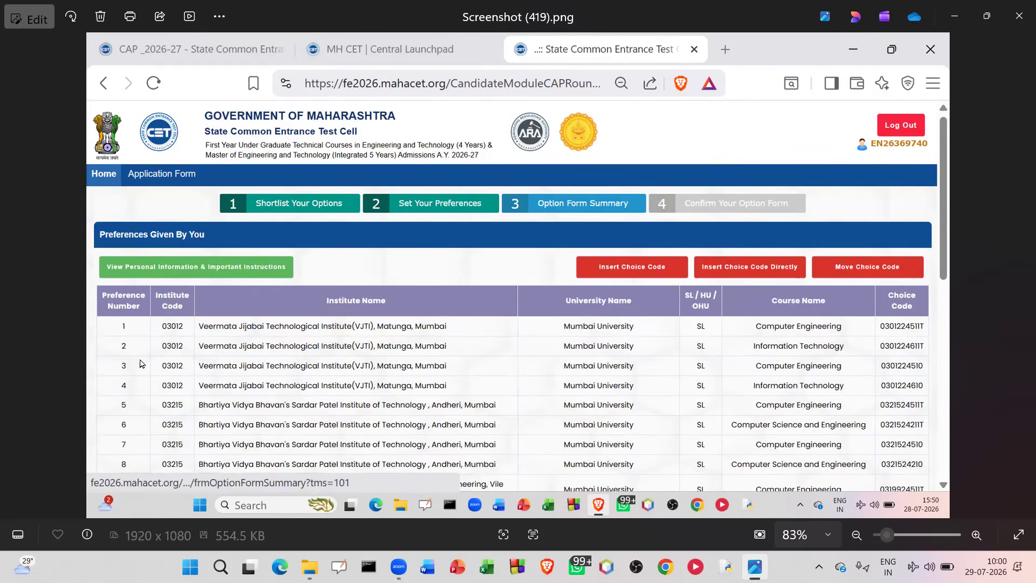
{"action": "key", "text": "Right"}
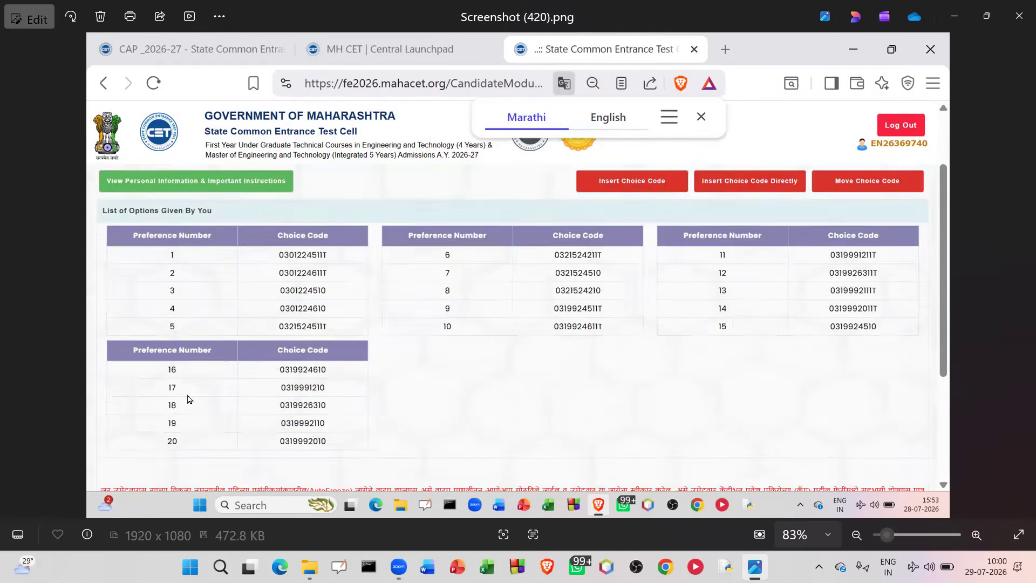
{"action": "key", "text": "Left"}
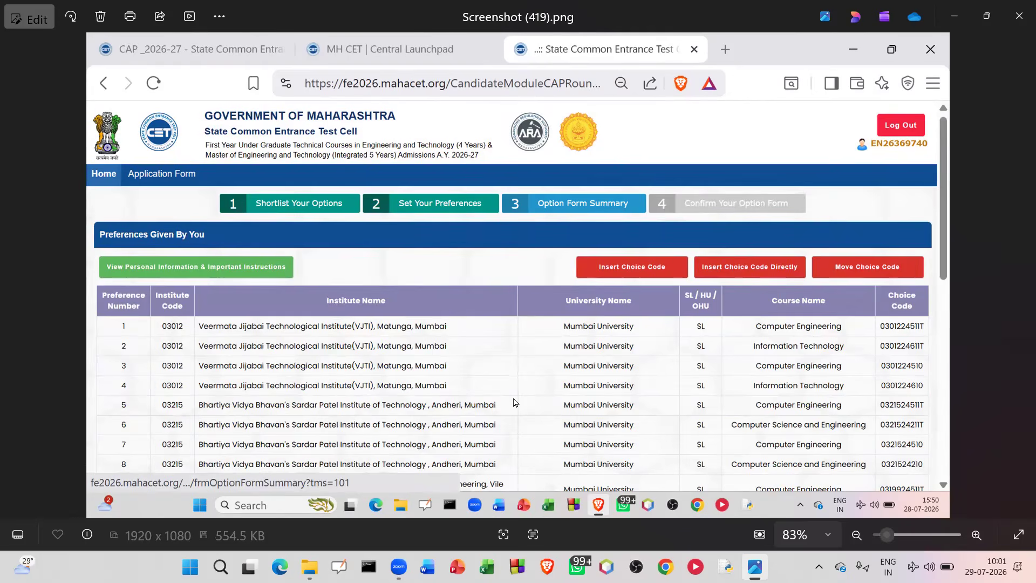
{"action": "key", "text": "Right"}
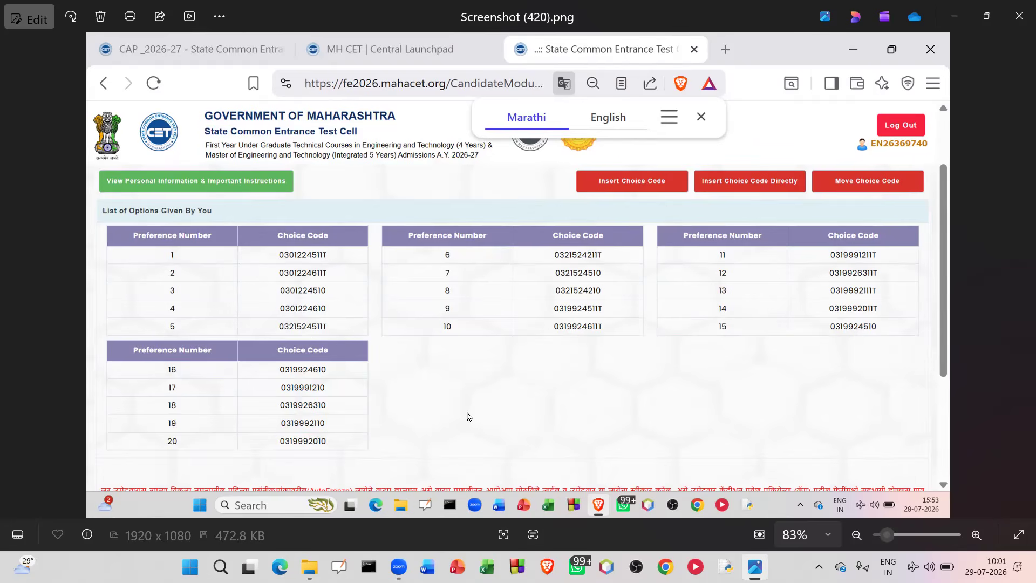
View the option form confirmation prompt, the candidate's login page with the form status, and the Confirm Option Form page in Screenshot (423).png
{"action": "key", "text": "Right"}
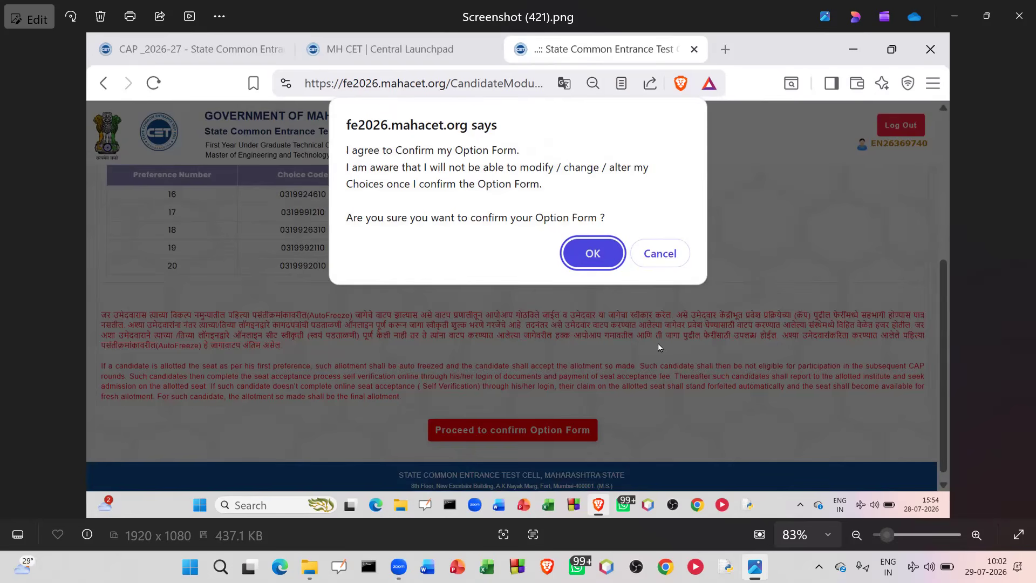
{"action": "key", "text": "Right"}
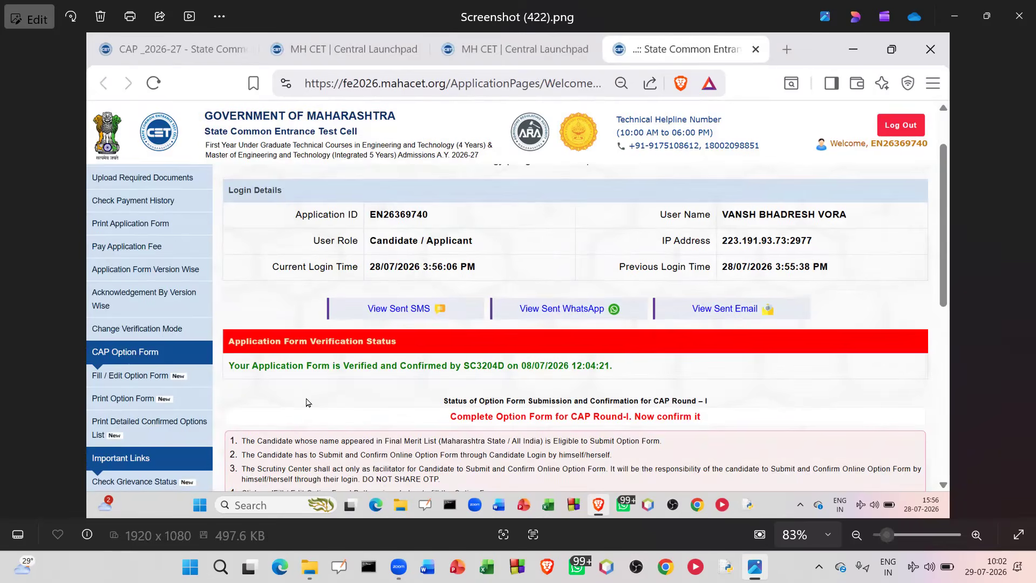
{"action": "key", "text": "Right"}
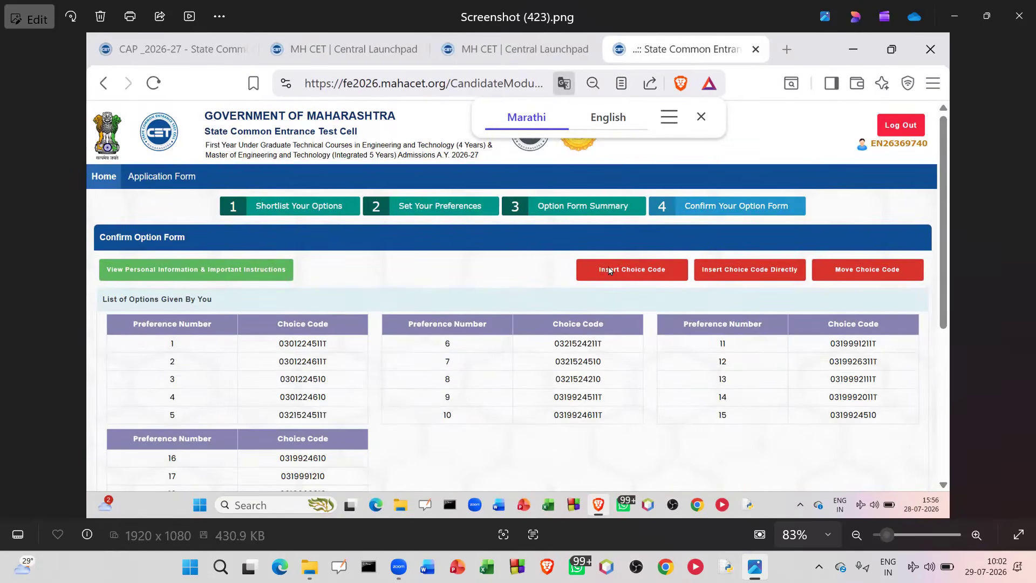